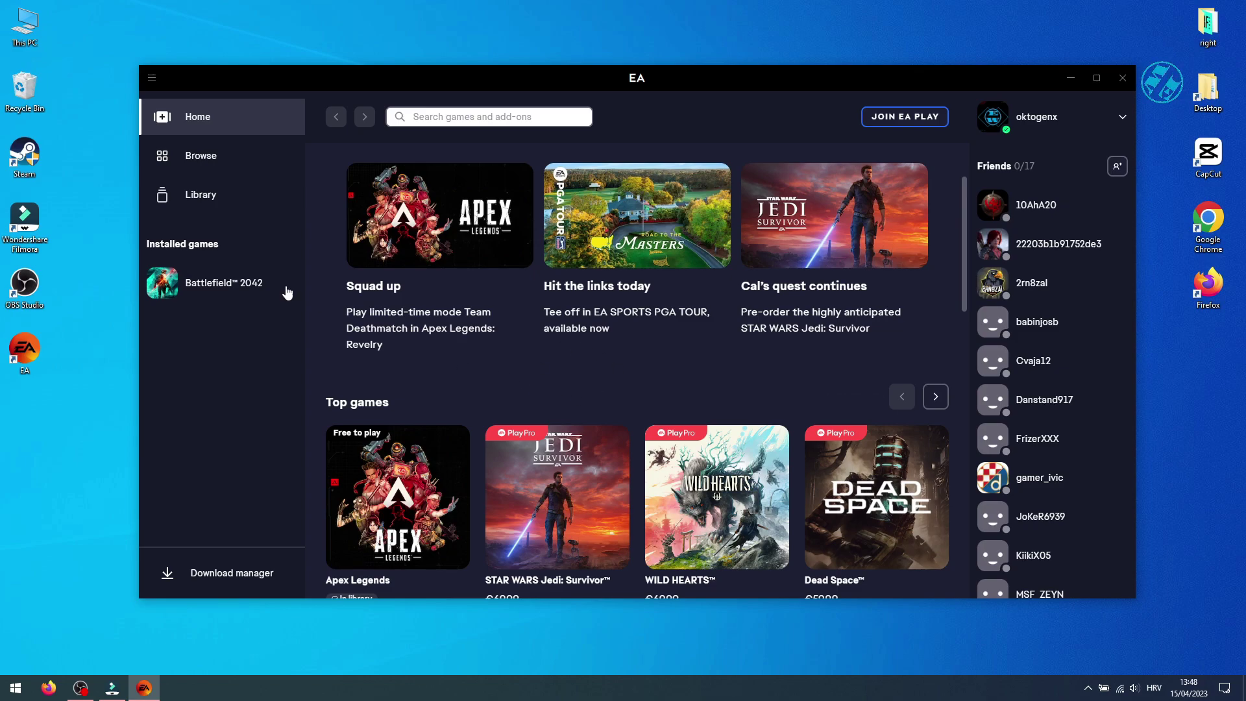
Step: Open This PC to view drives C: through F: and their free space
mouse_move(199, 280)
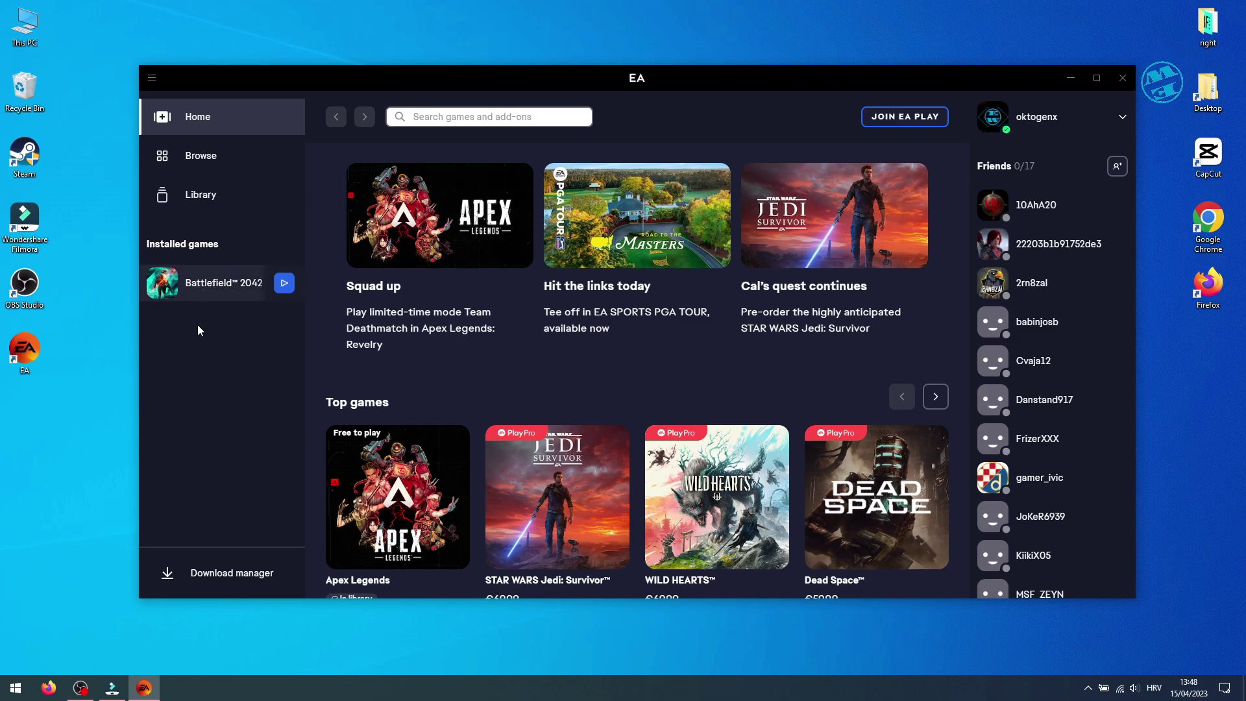
double_click(24, 26)
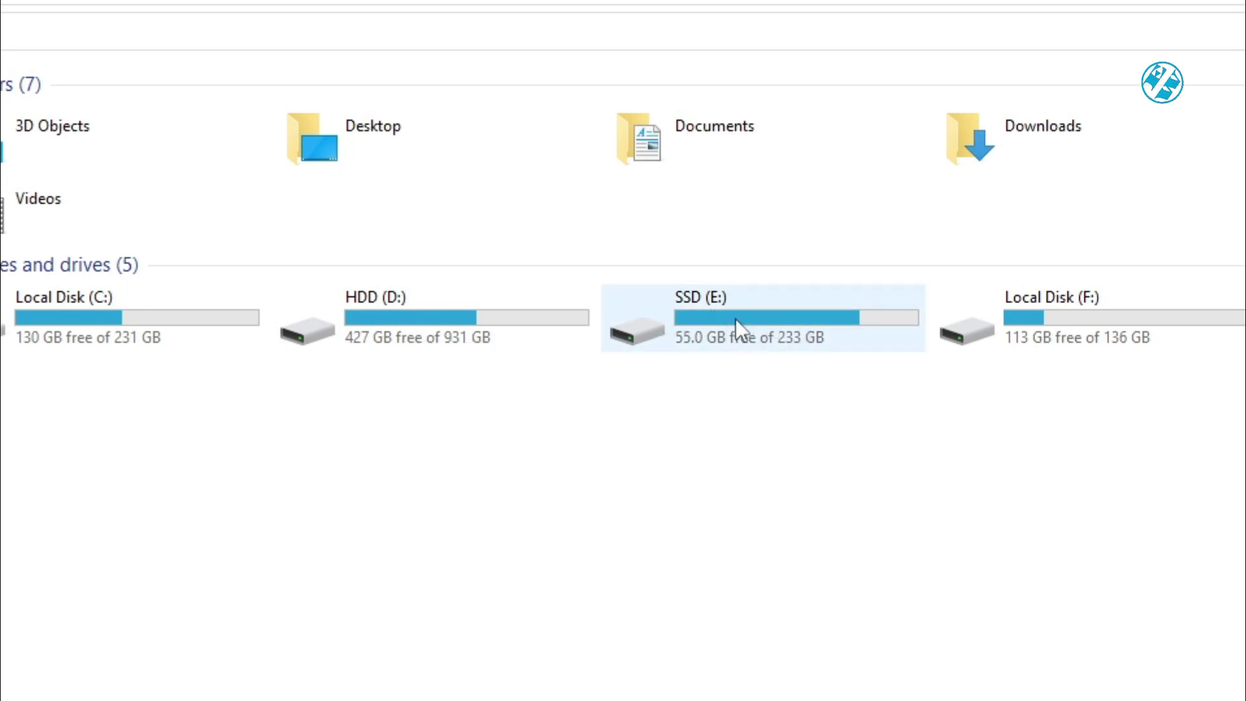
Step: Check the free space on SSD (E:), then close File Explorer
mouse_move(735, 318)
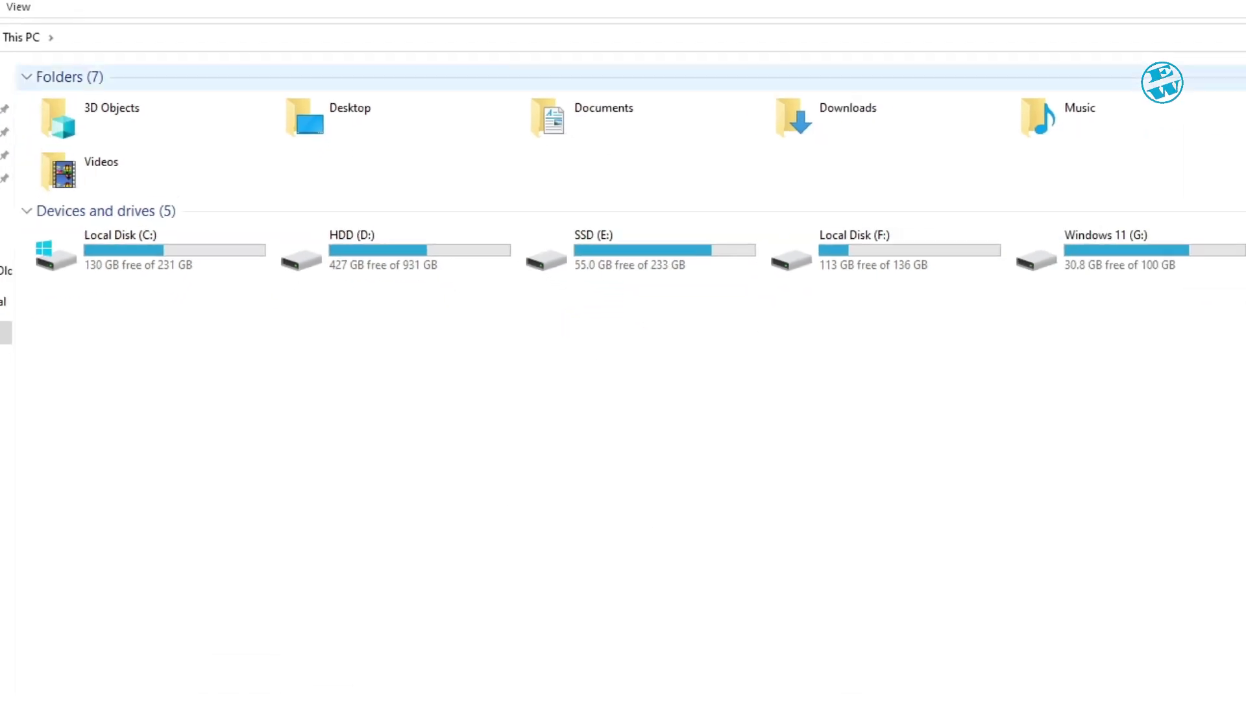
left_click(1228, 7)
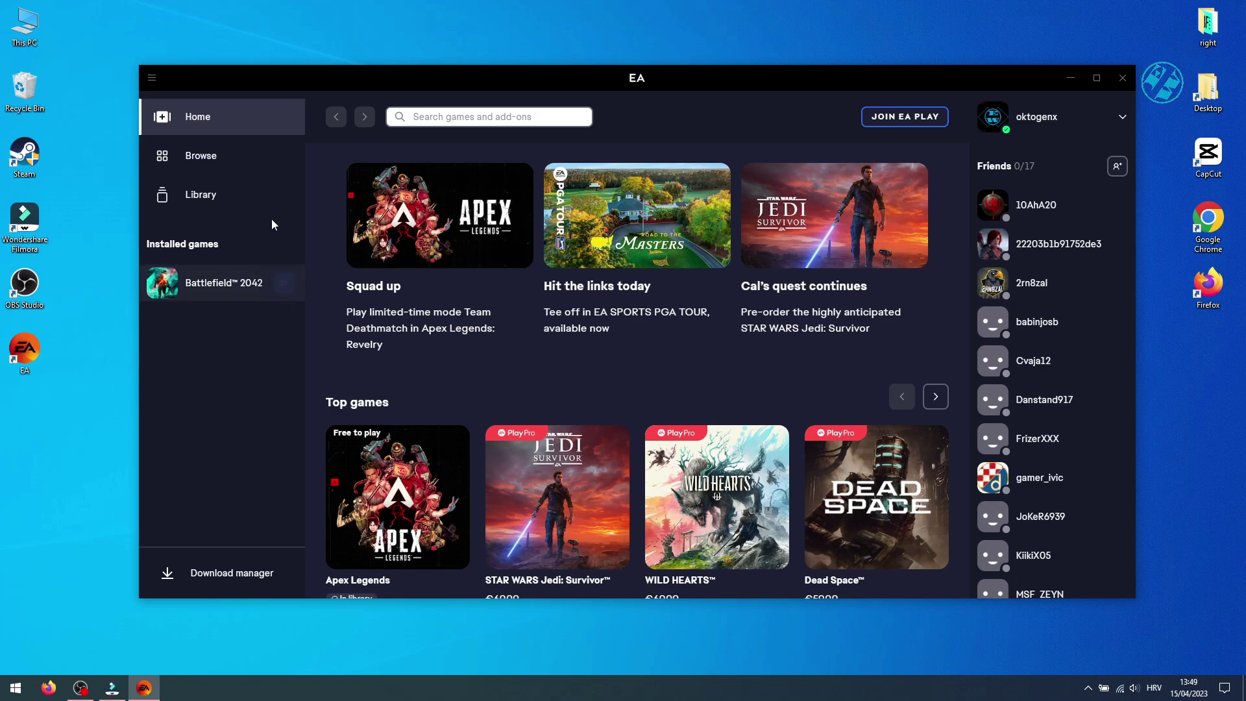
Step: Show Battlefield 2042's Library properties with install location D:\Battlefield 2042\ and open that folder
left_click(174, 196)
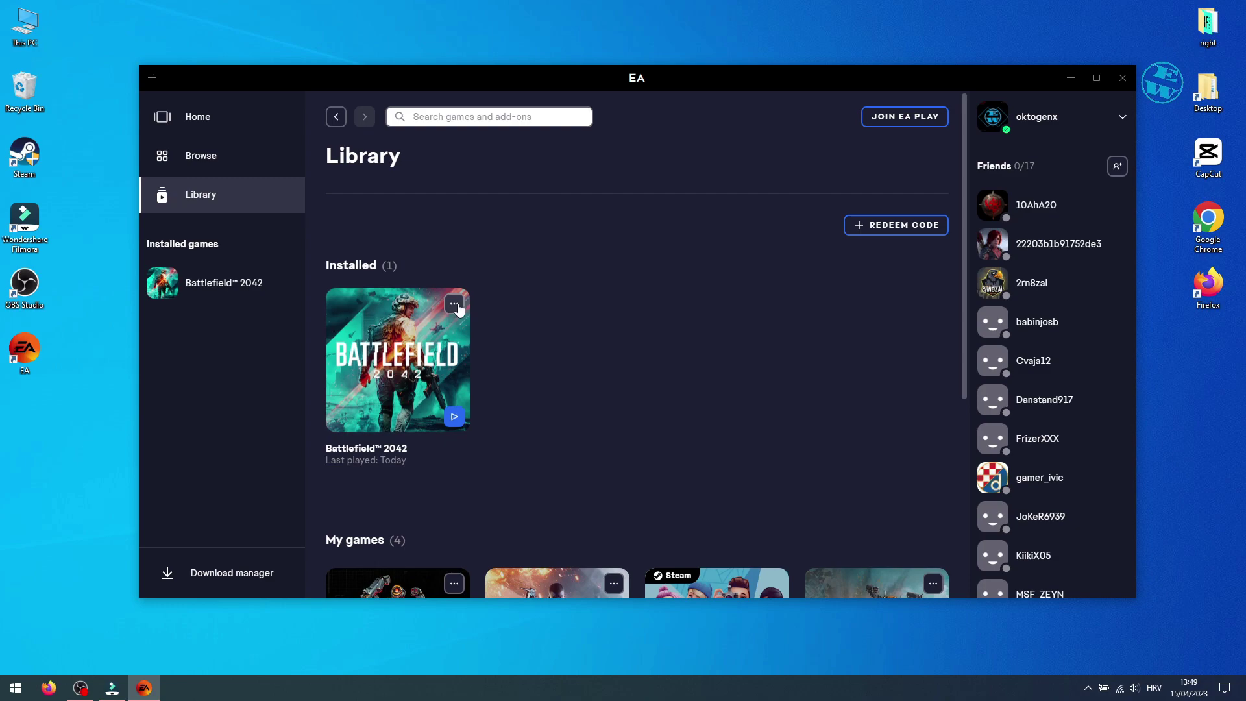
left_click(457, 307)
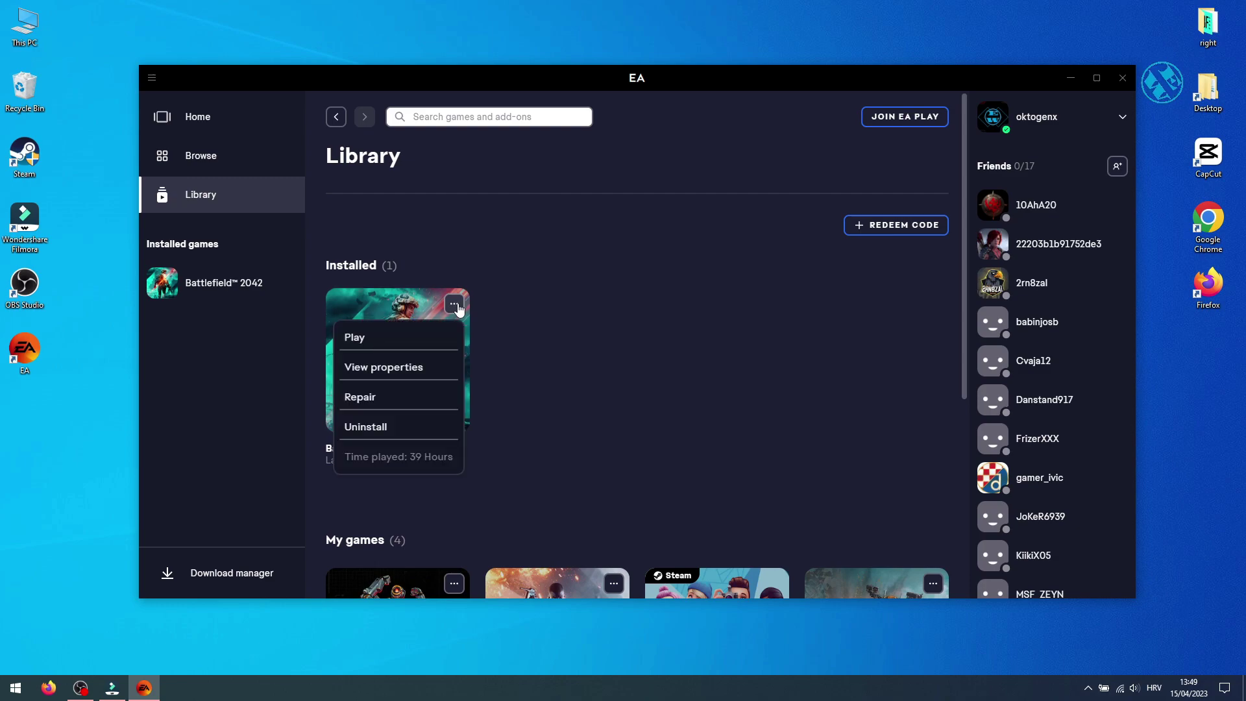
left_click(391, 366)
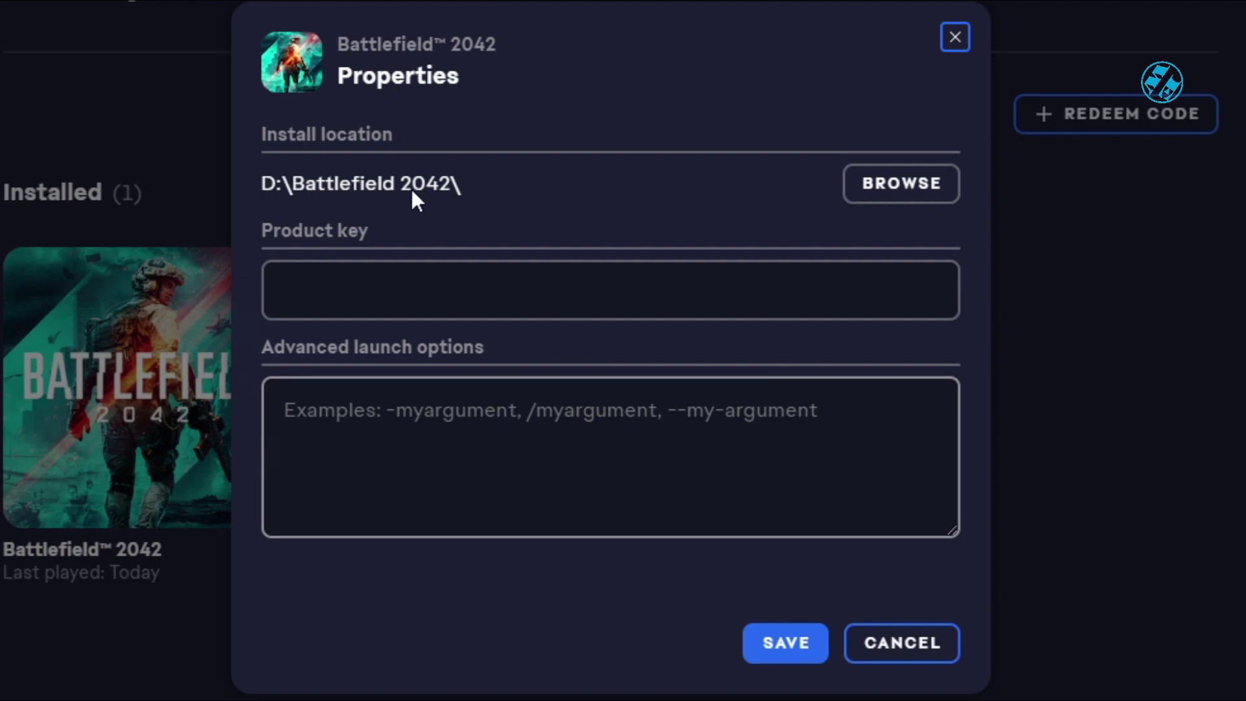
left_click(892, 194)
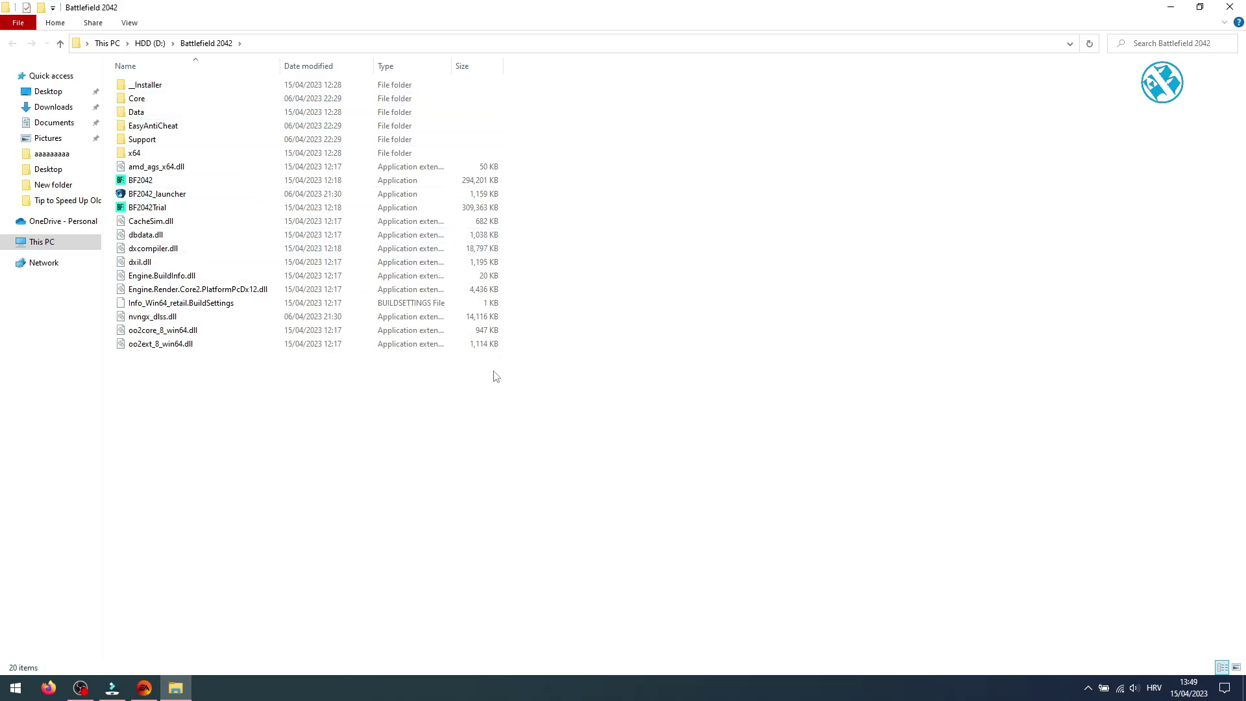
left_click(1170, 6)
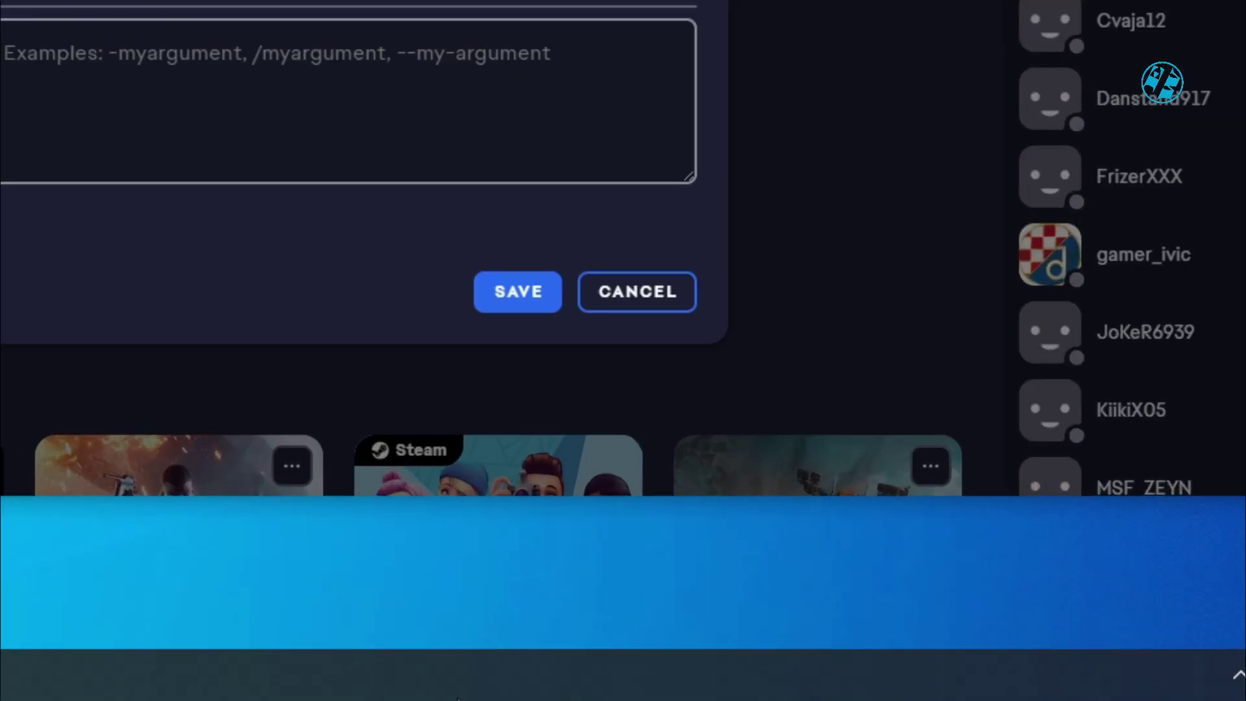
Step: End the EA (3) process in Task Manager, then close Task Manager
right_click(698, 688)
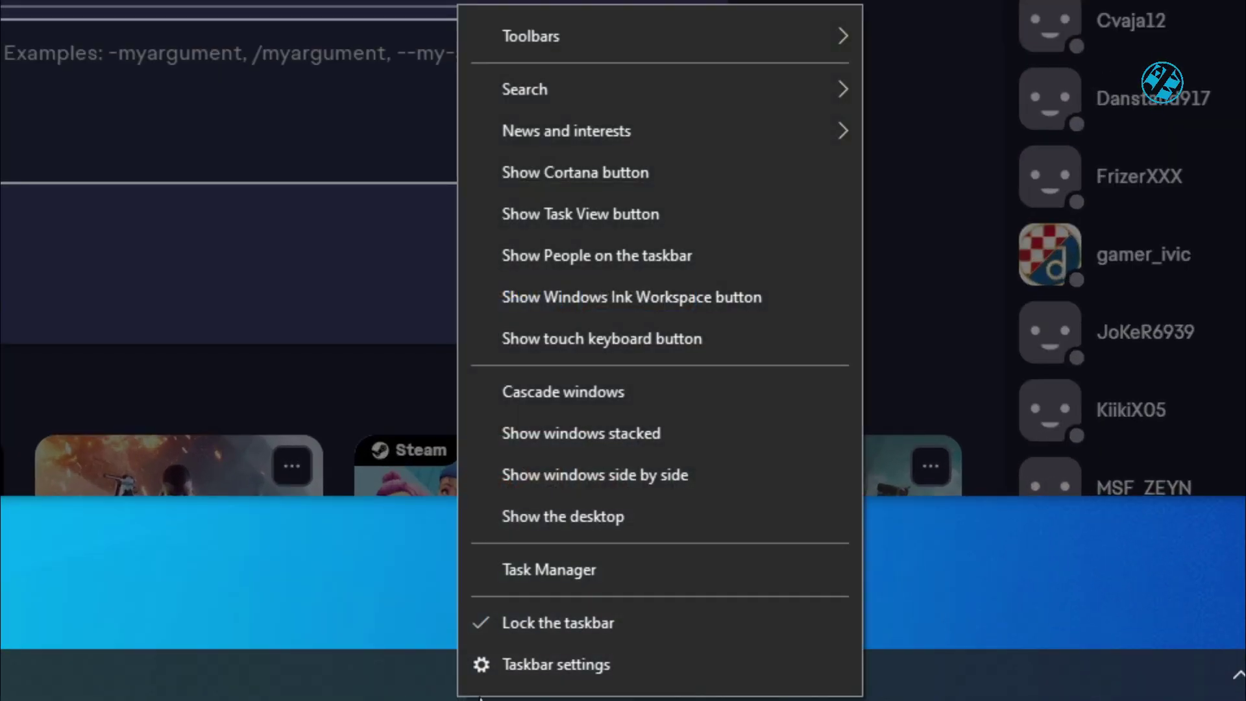
left_click(552, 573)
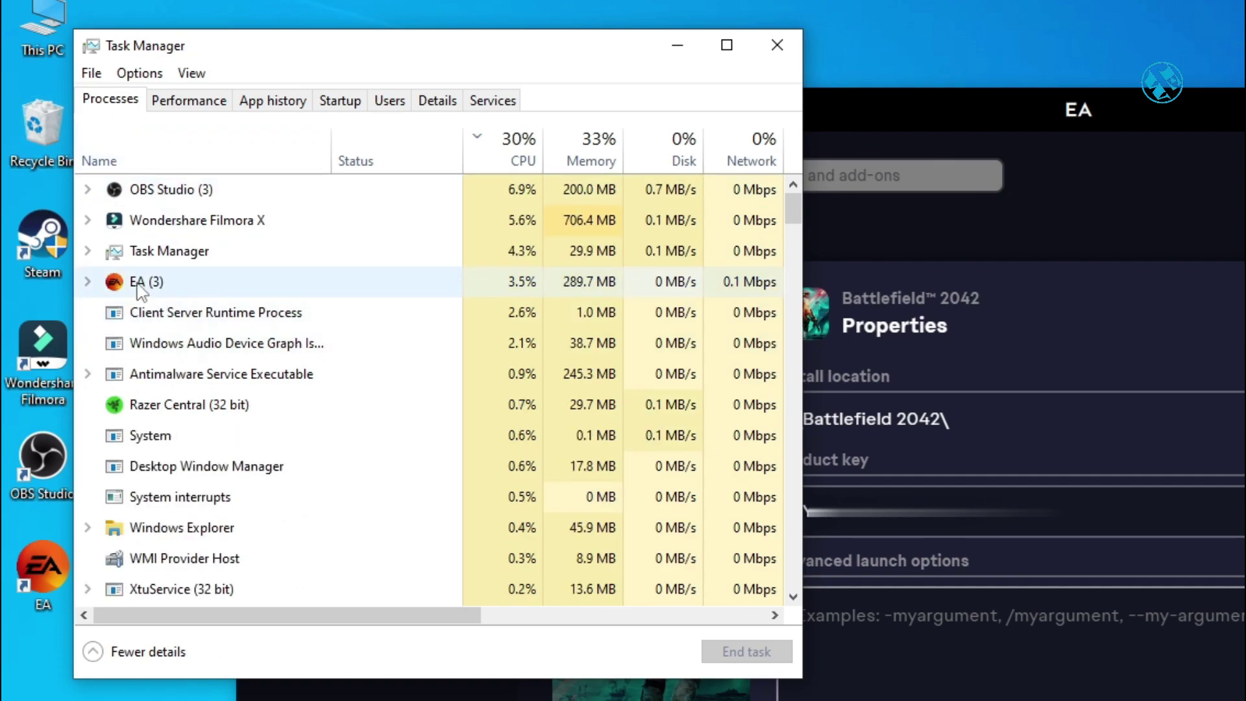
left_click(140, 291)
right_click(155, 195)
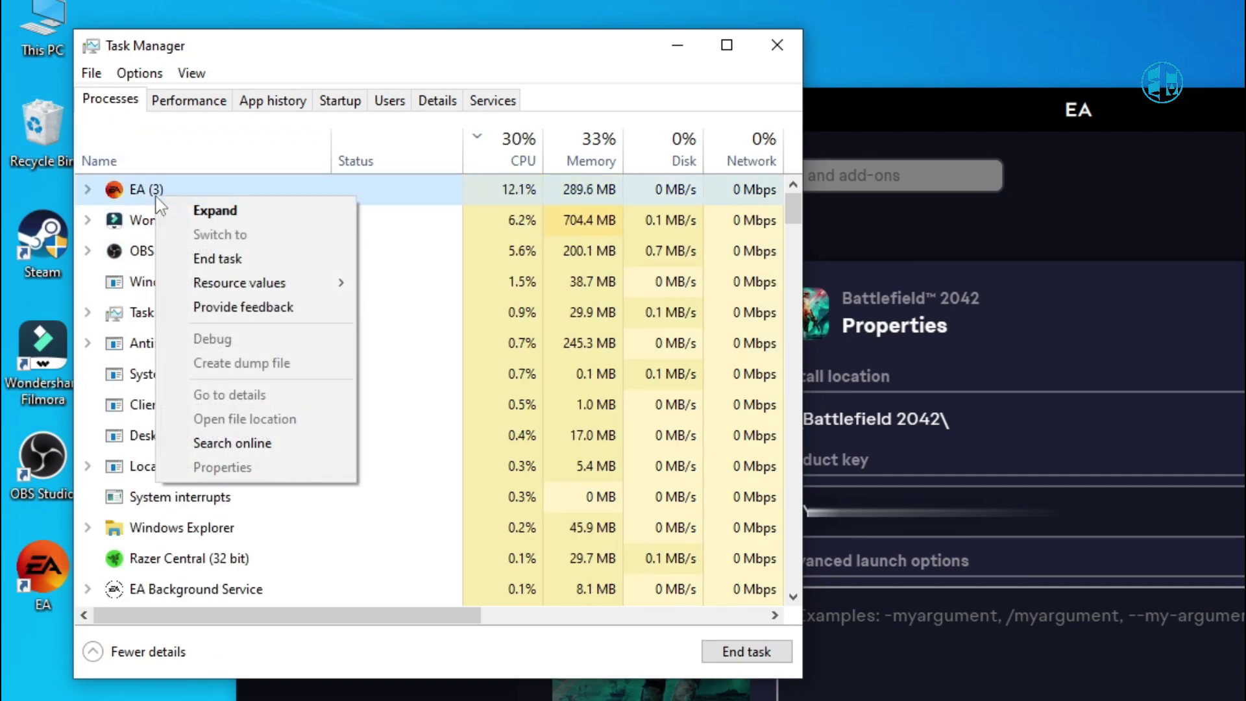
left_click(224, 259)
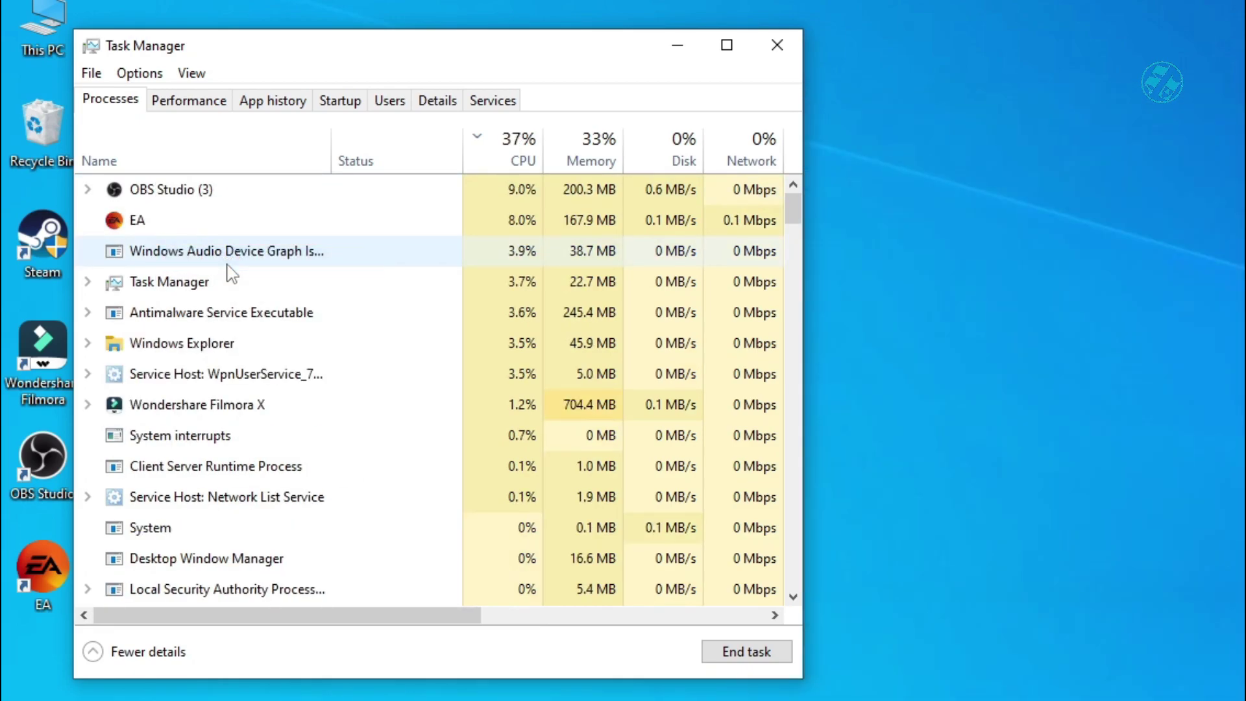
scroll(286, 417, "down", 10)
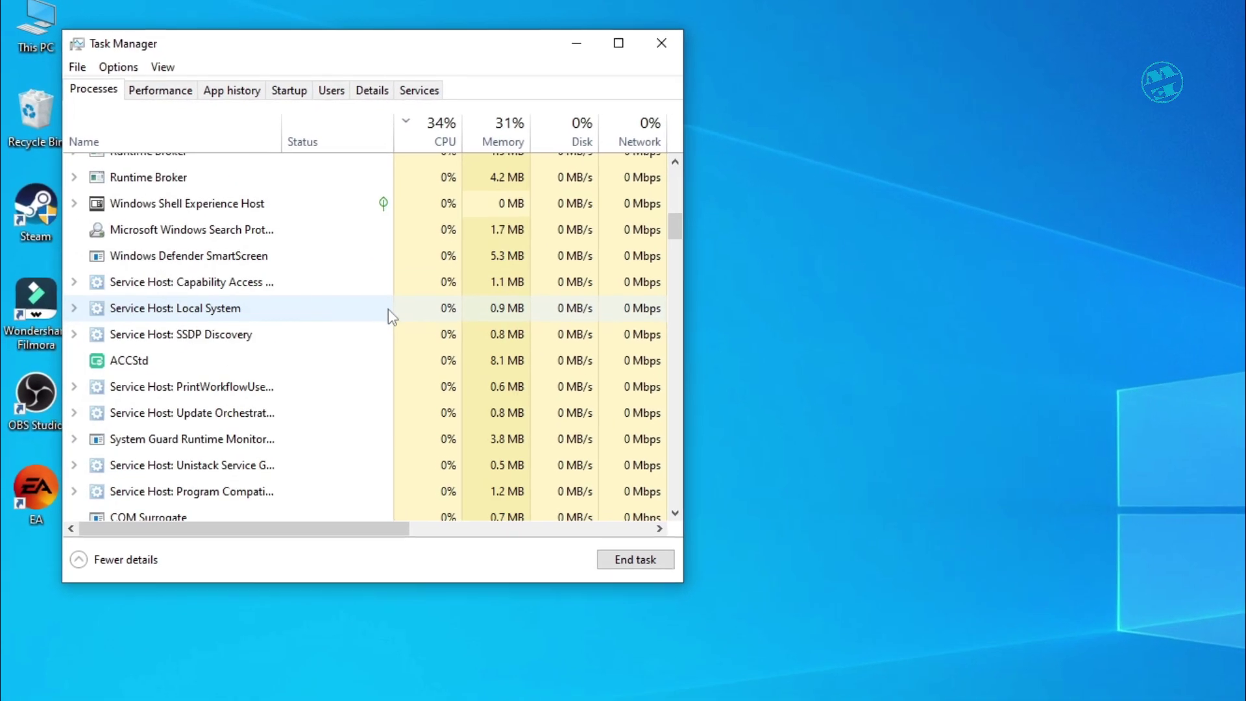
scroll(392, 317, "down", 3)
left_click(664, 41)
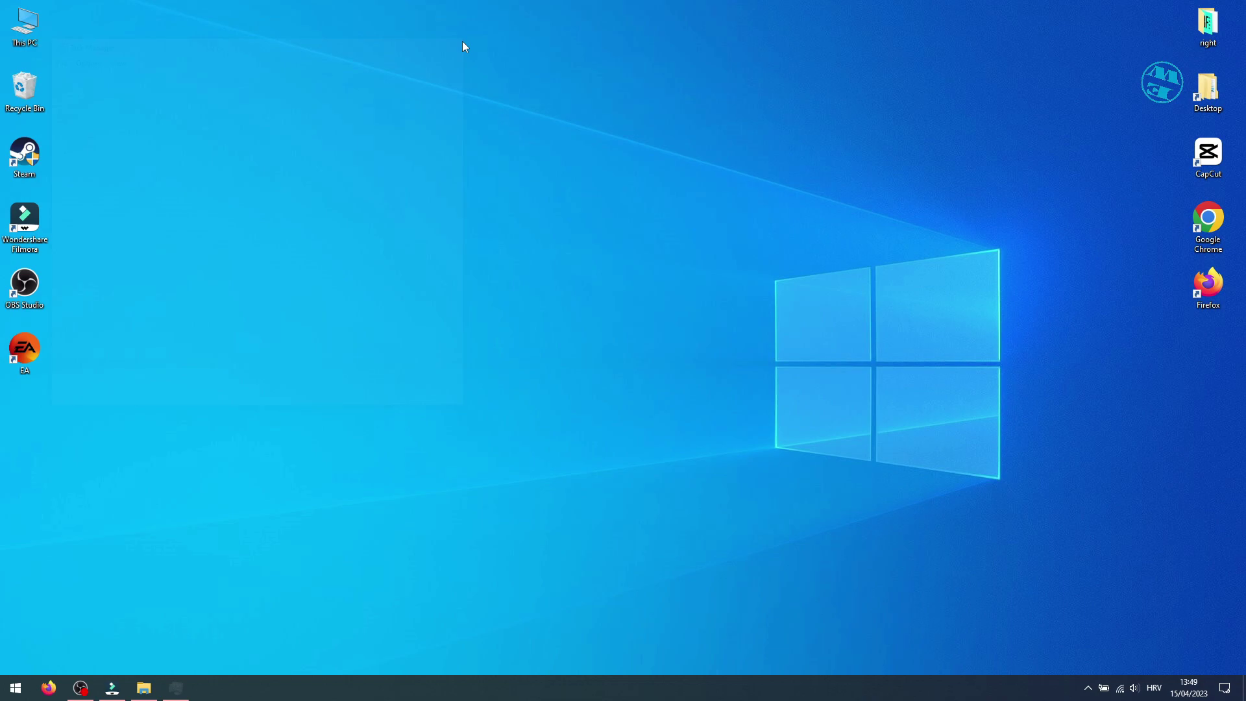
Step: Restore the Battlefield 2042 folder window and move up to the HDD (D:) root
left_click(144, 687)
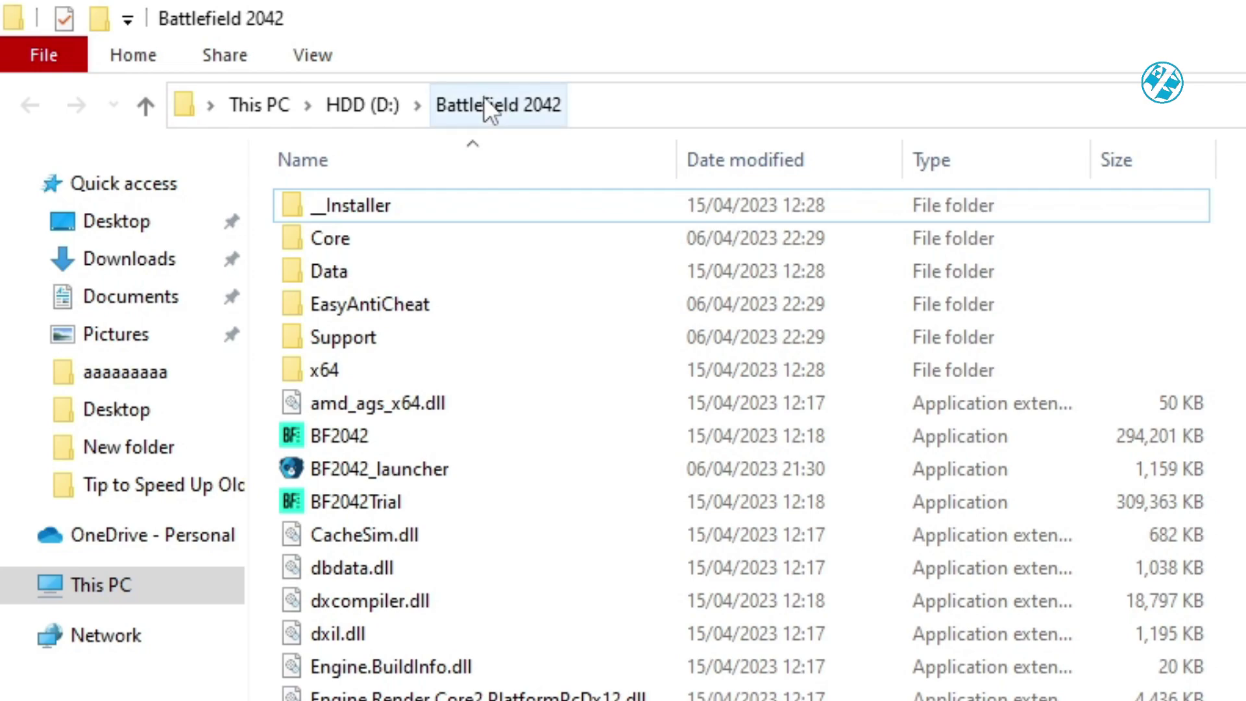
left_click(375, 105)
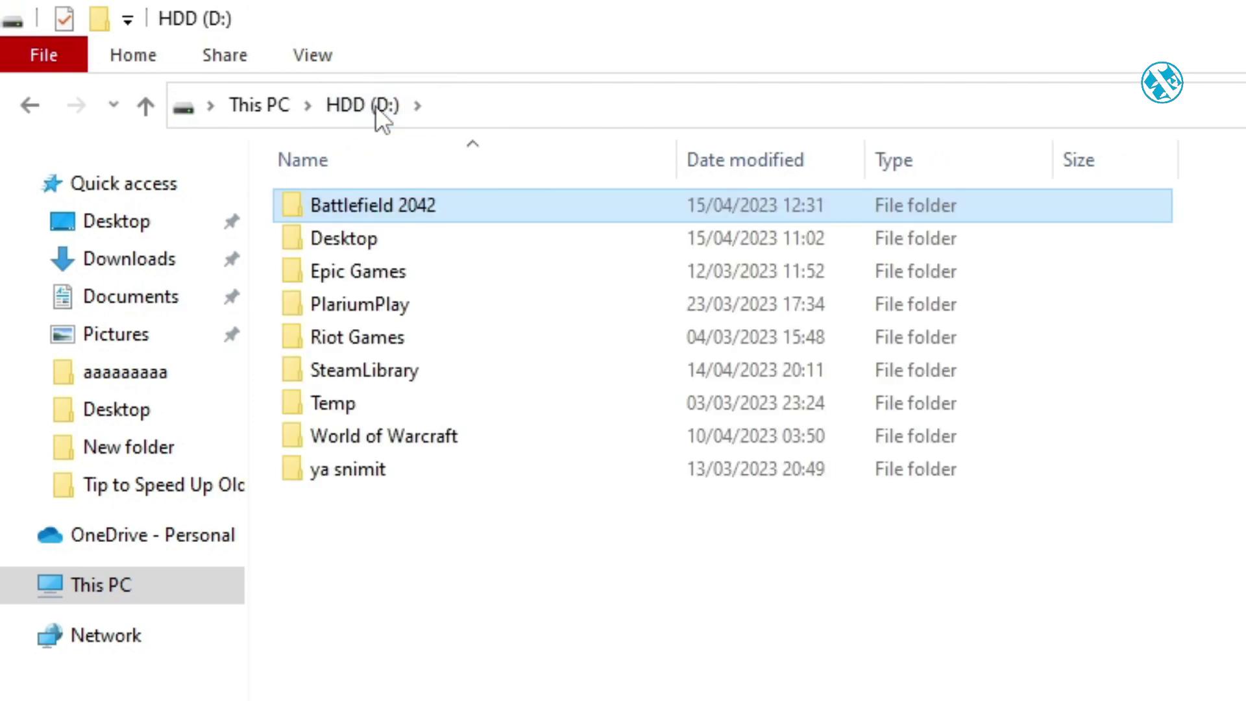
right_click(403, 199)
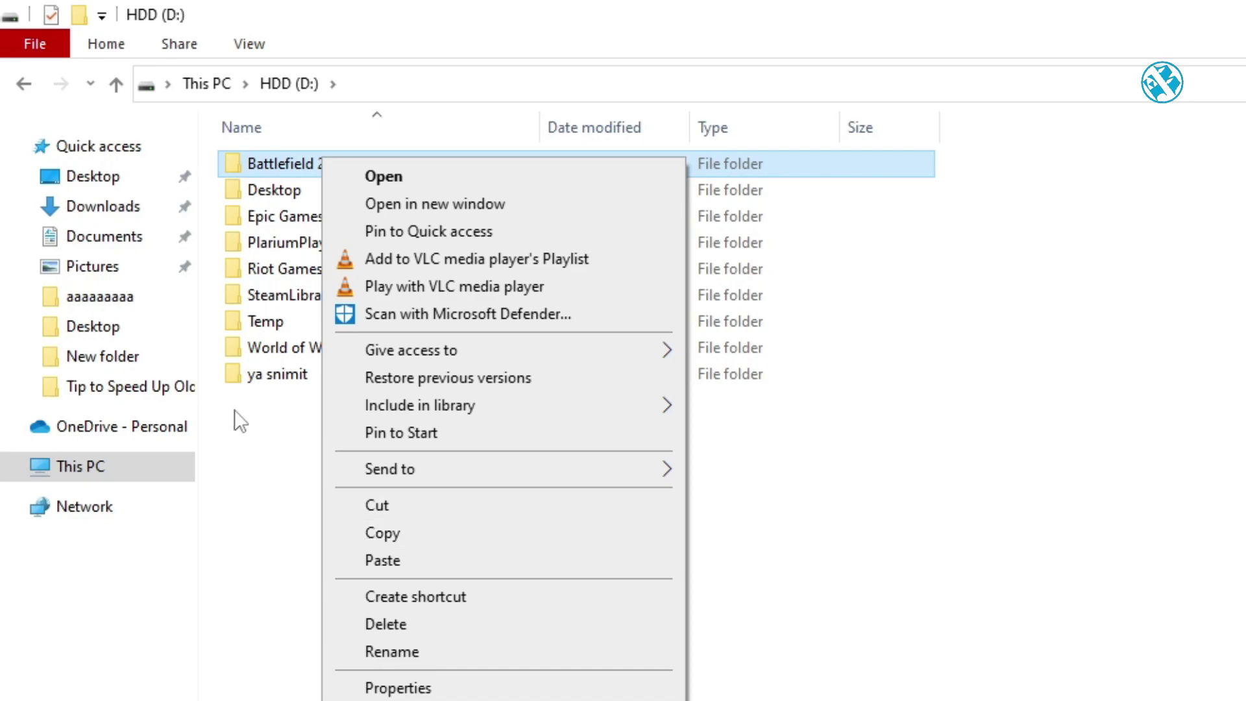
left_click(281, 557)
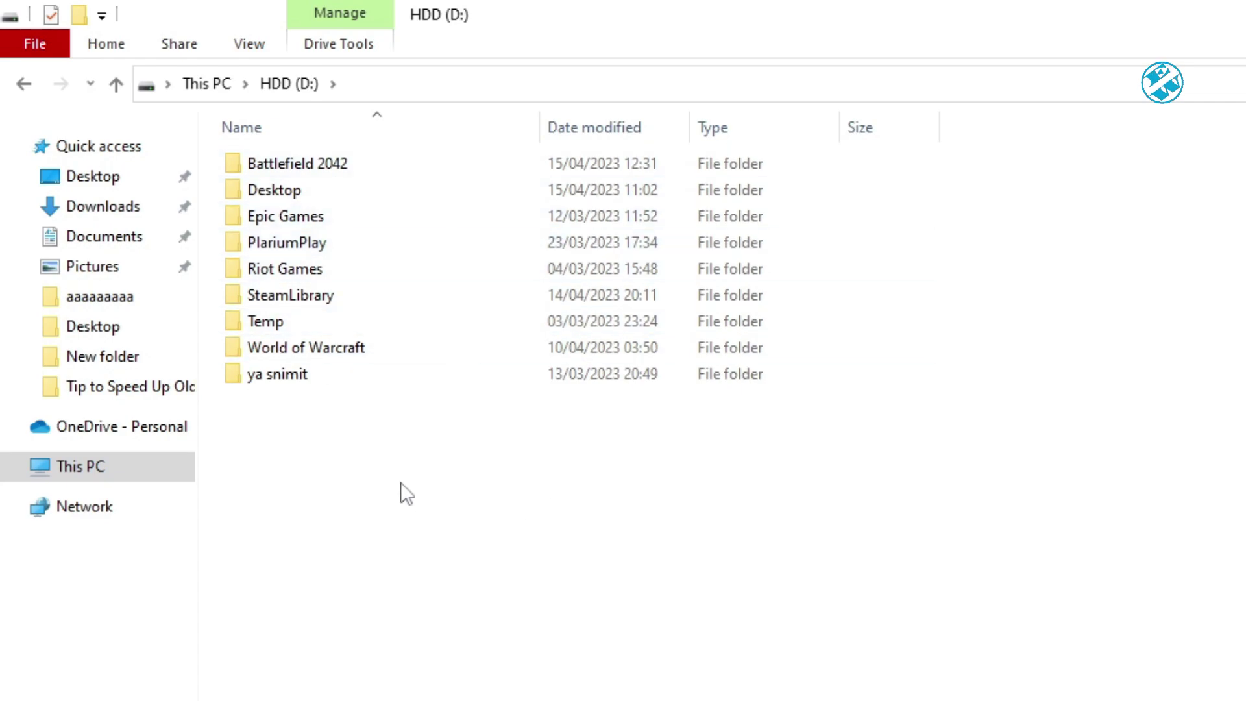
Step: Close the D: game folder window and open the SSD (E:) drive from This PC
double_click(297, 163)
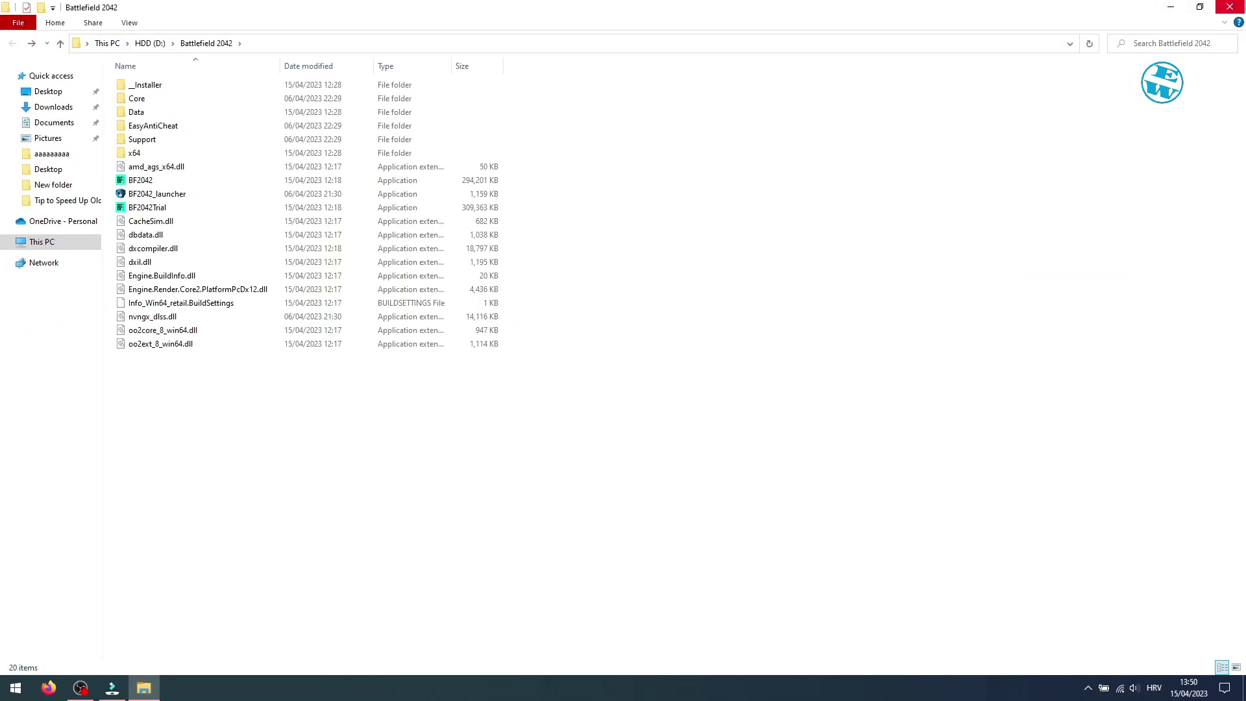
left_click(1228, 7)
double_click(22, 24)
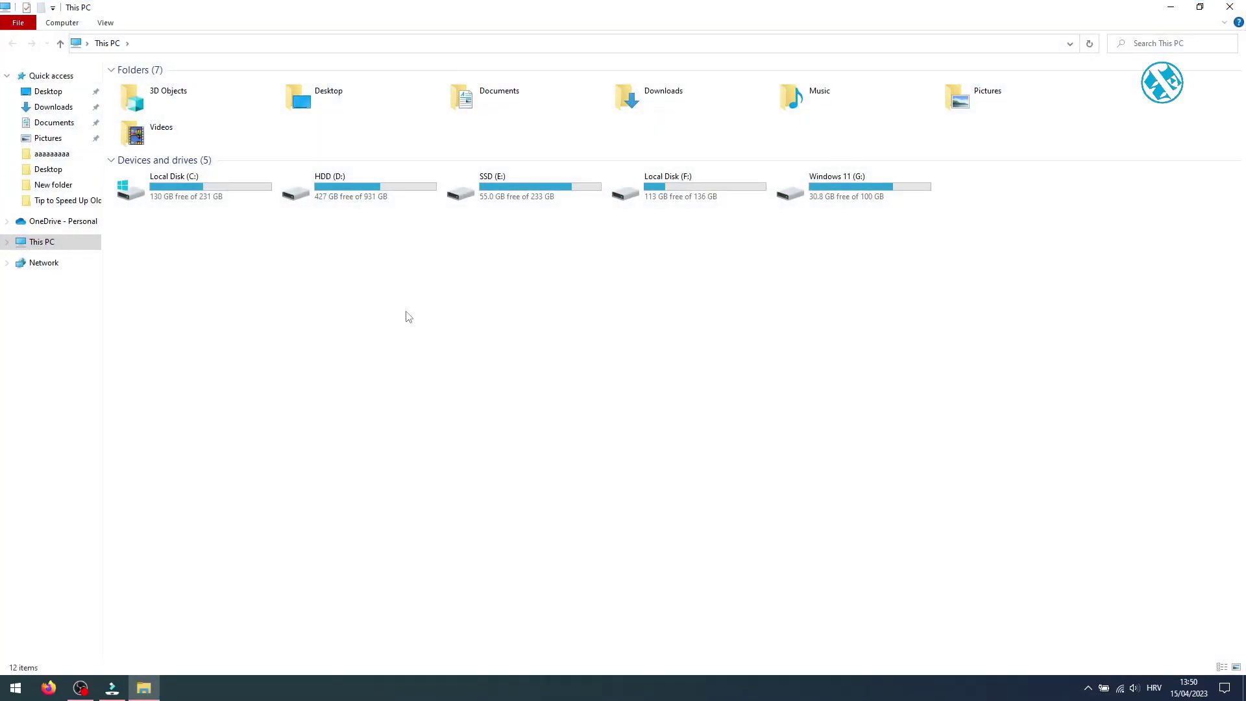
double_click(503, 181)
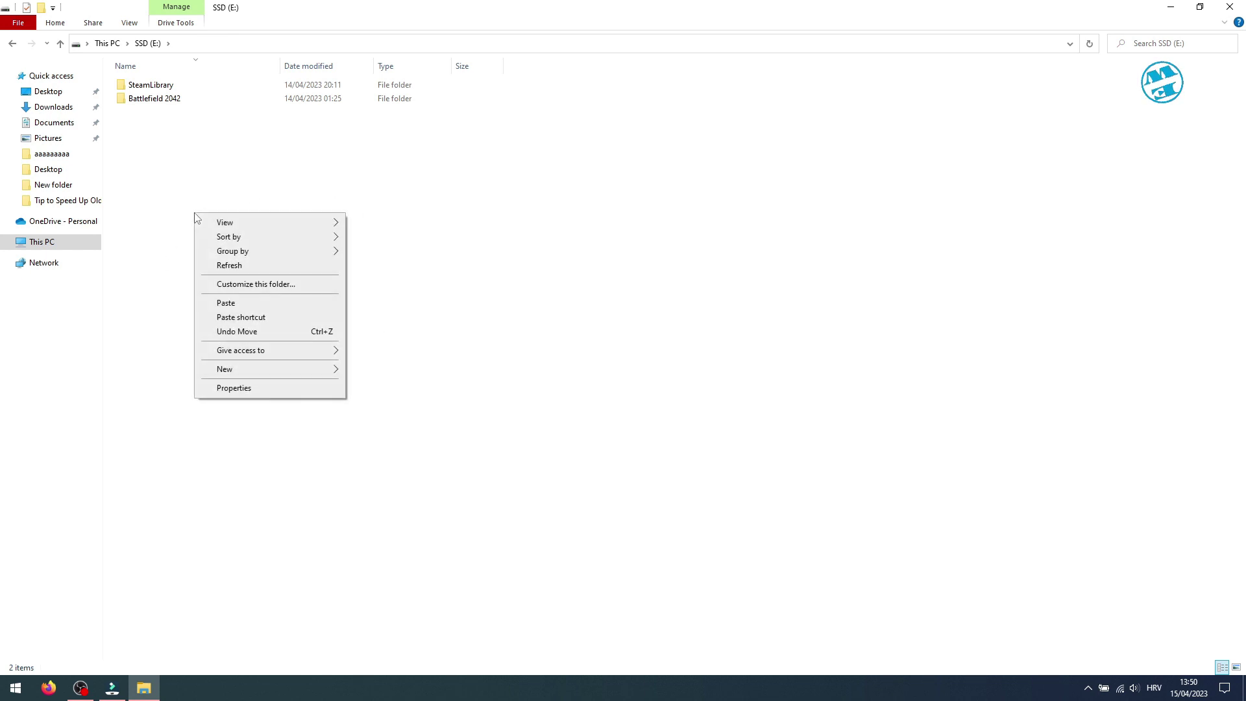
Step: Select the Battlefield 2042 folder on E: without pasting anything, then close File Explorer
right_click(194, 215)
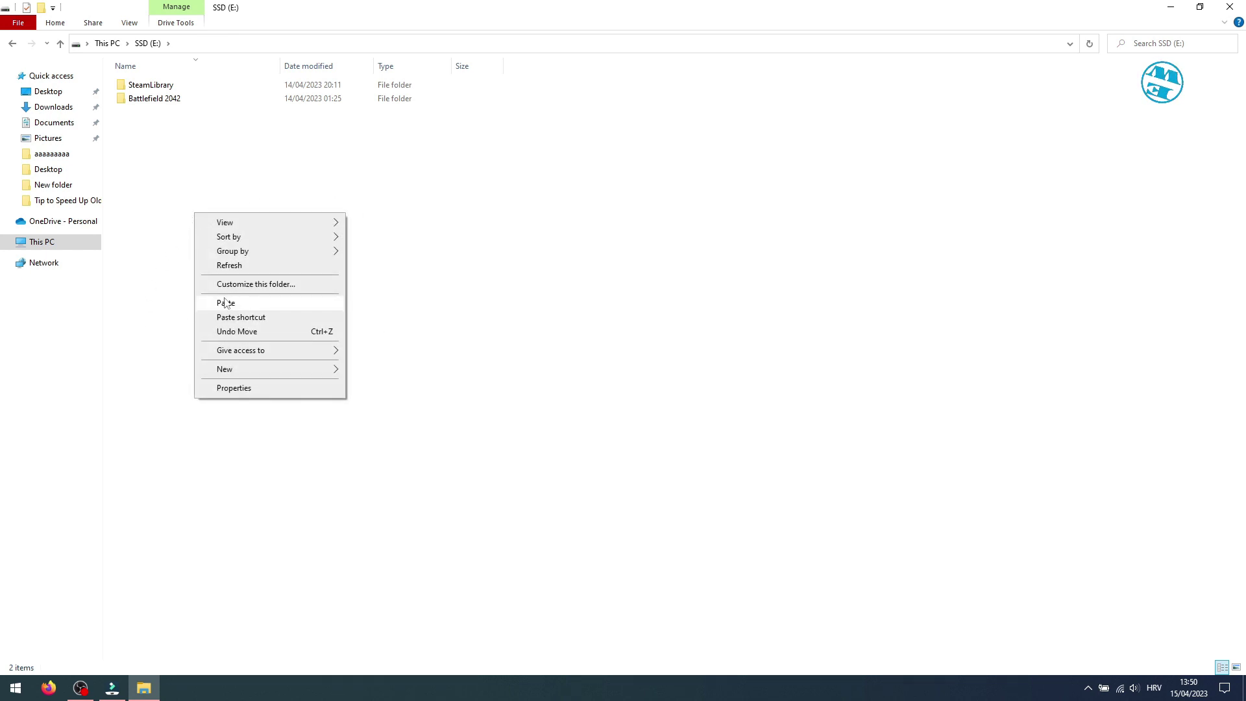
left_click(174, 175)
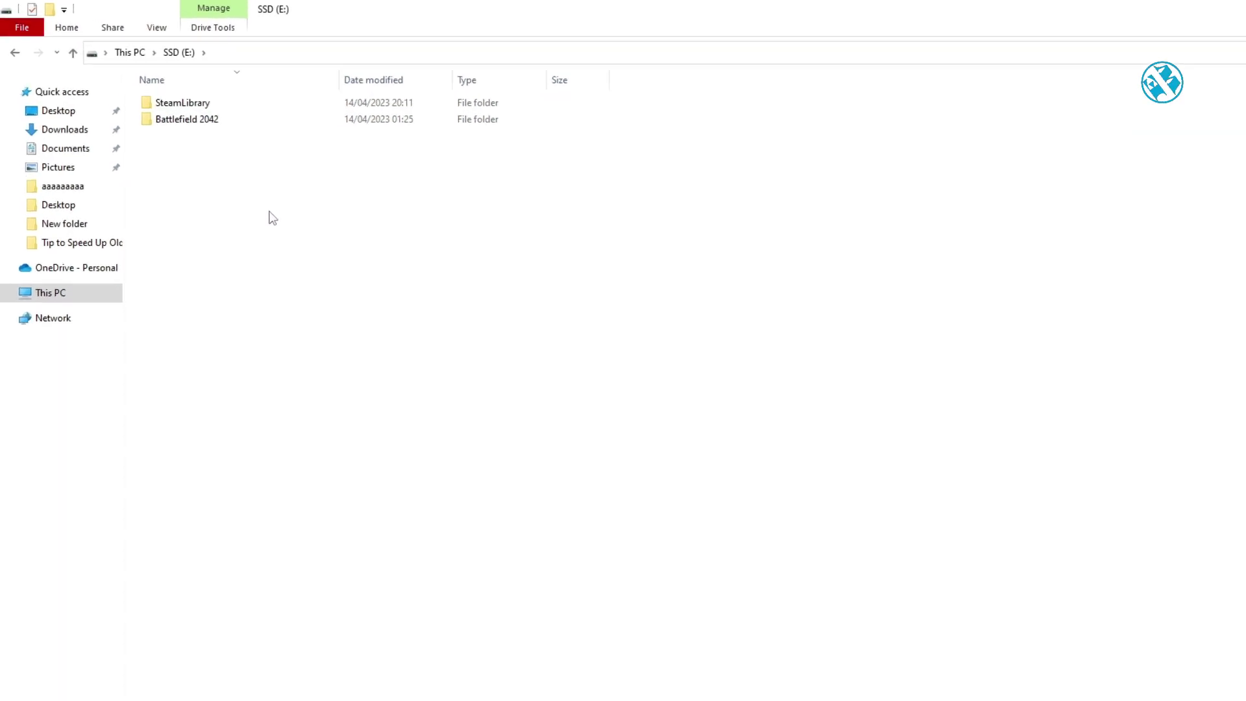
left_click(161, 119)
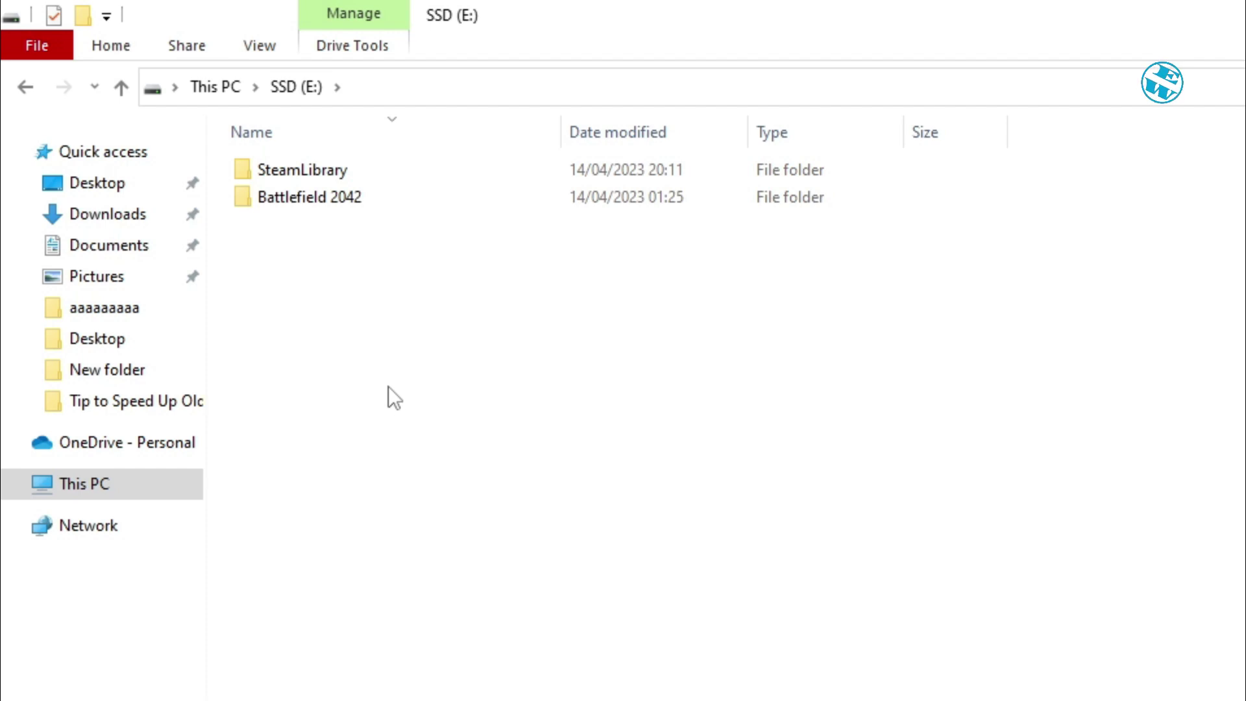
left_click(1226, 7)
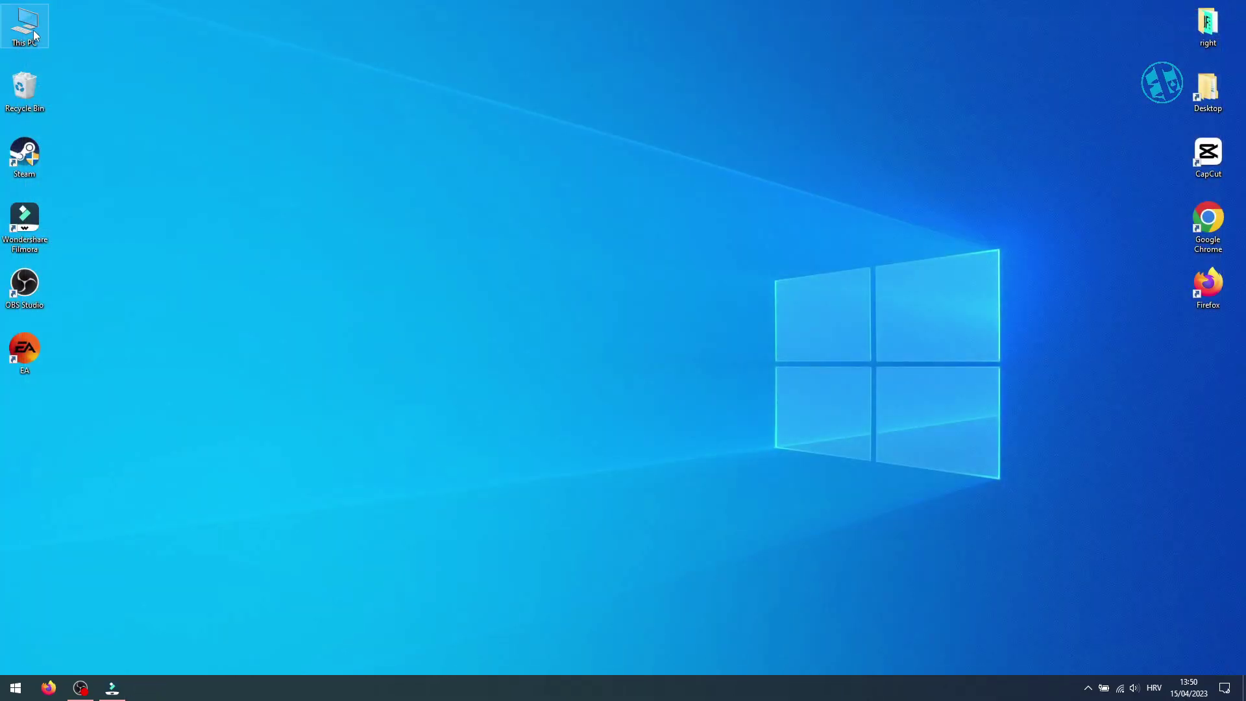
Step: Try renaming D:'s Battlefield 2042 folder to 'Battlefield 2042old' and cancel the Folder In Use error
double_click(33, 30)
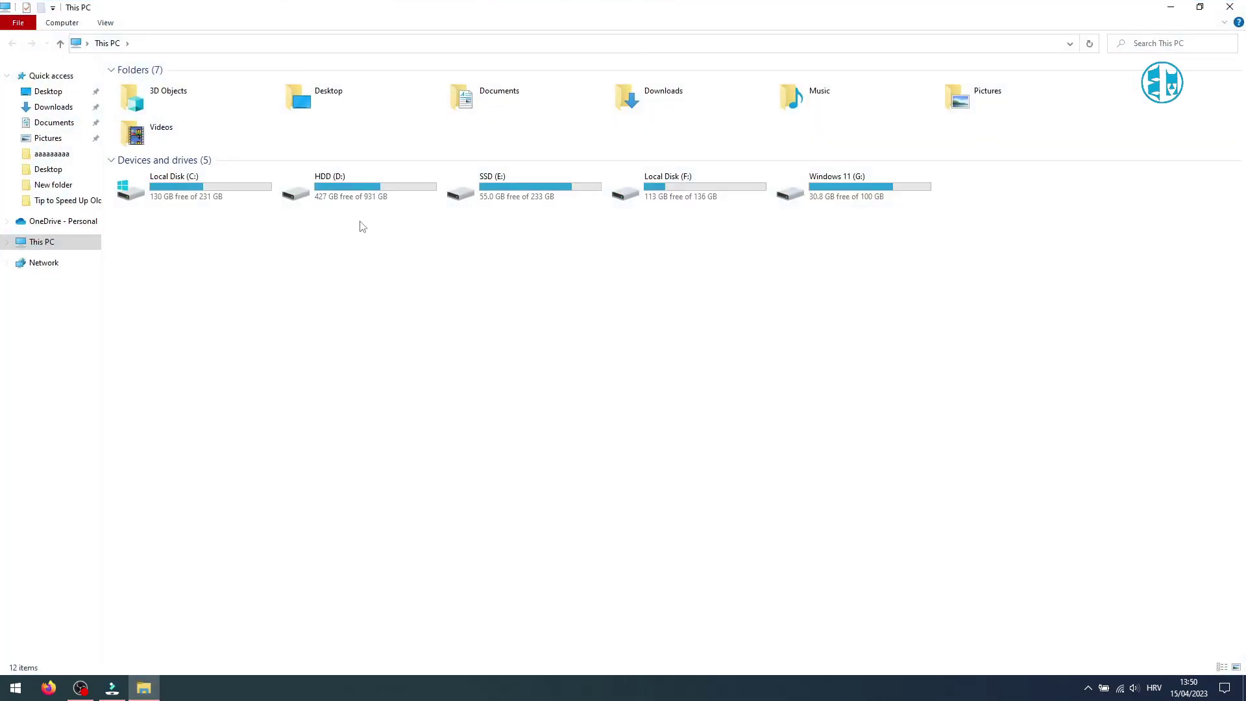
double_click(337, 188)
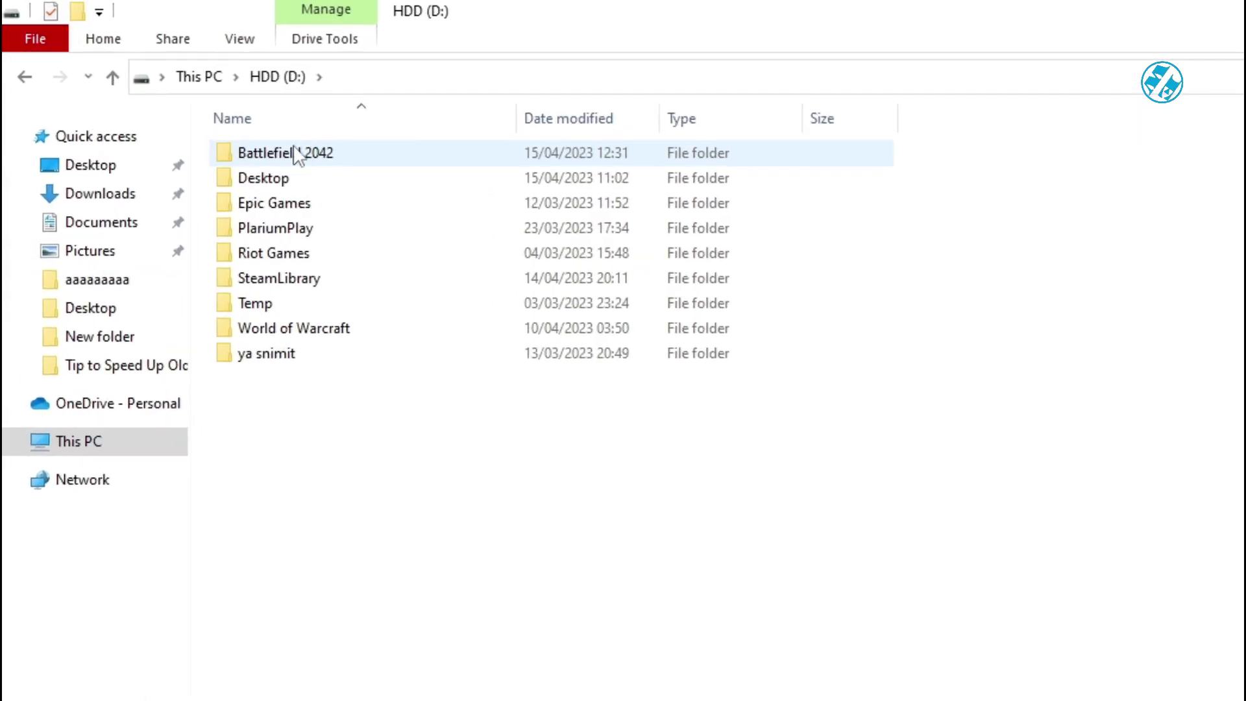
mouse_move(154, 86)
right_click(283, 153)
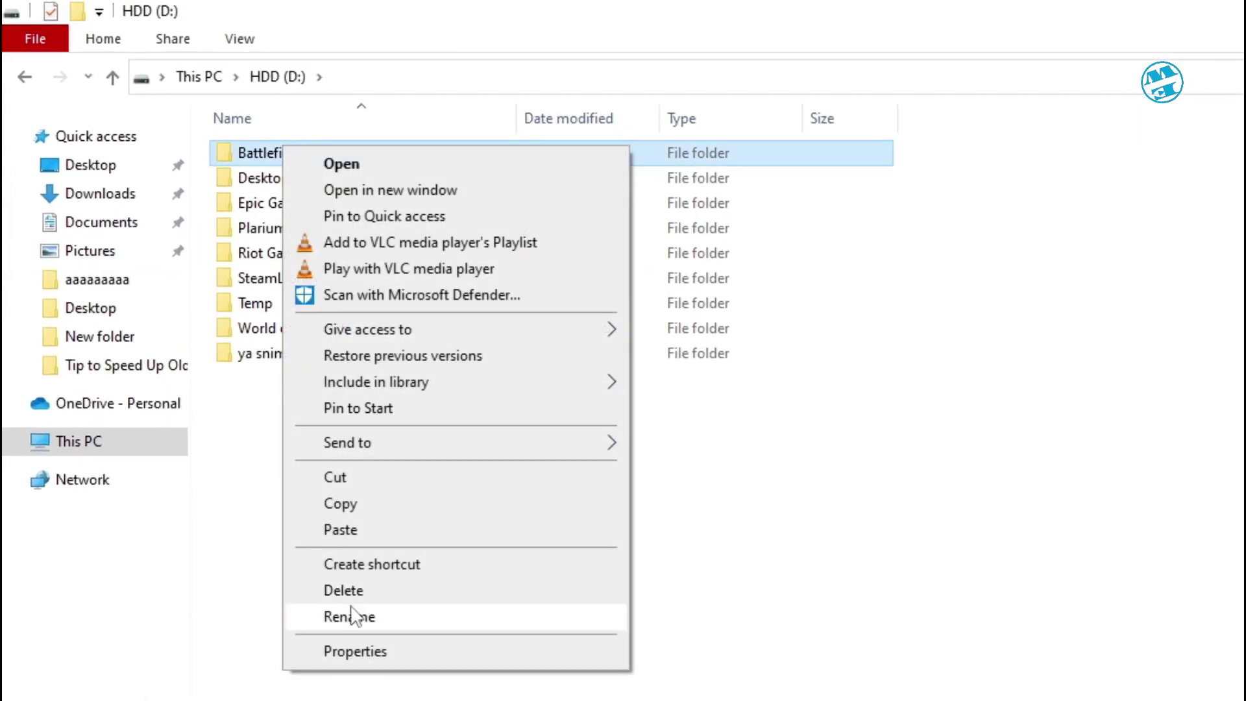
left_click(325, 614)
left_click(364, 149)
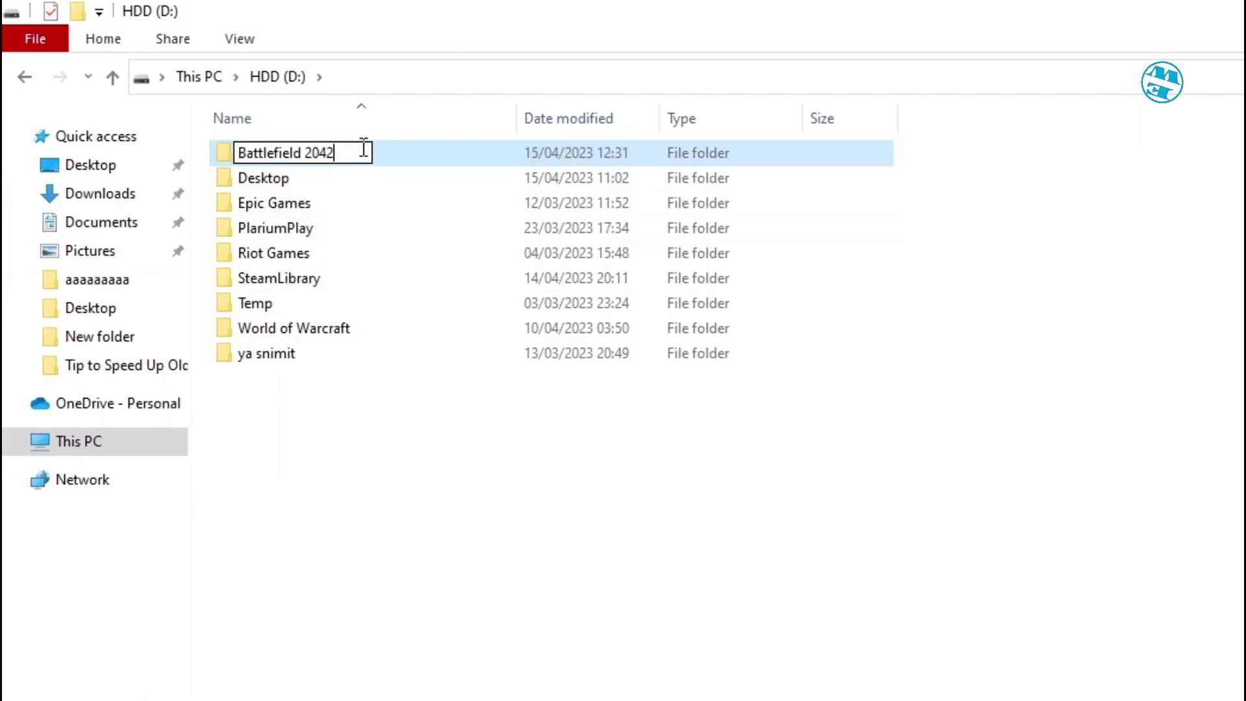
type("old")
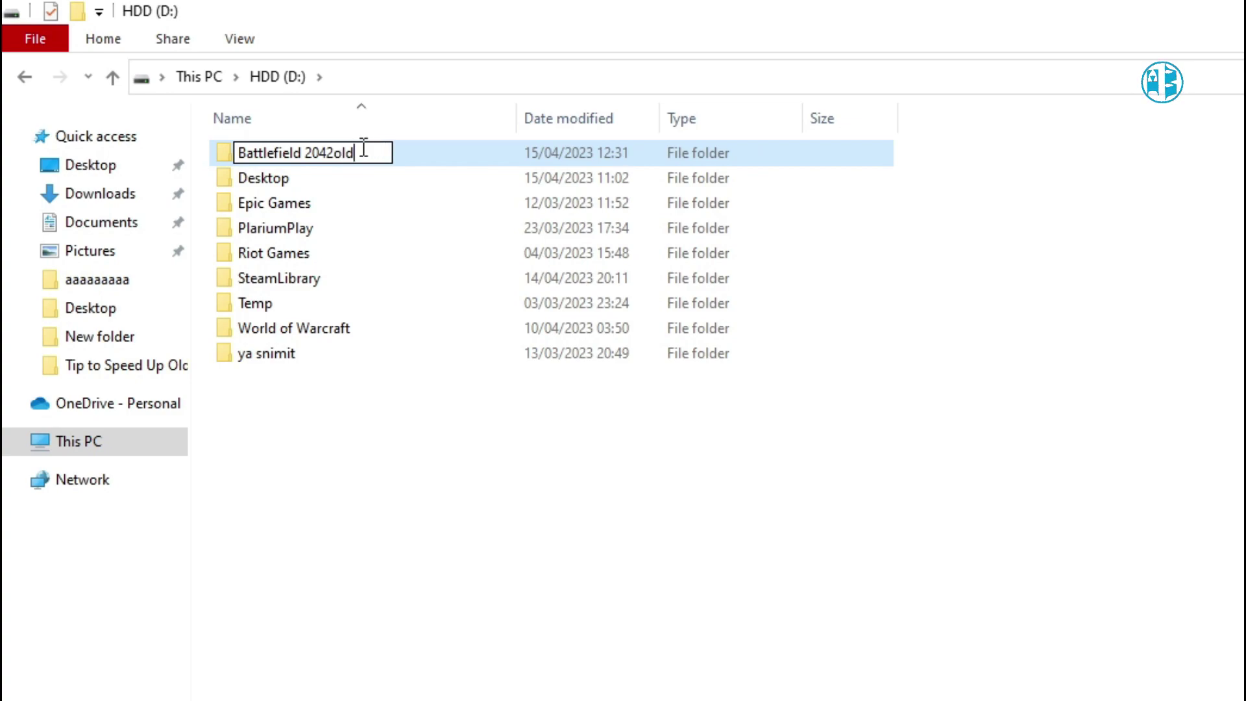
key("Return")
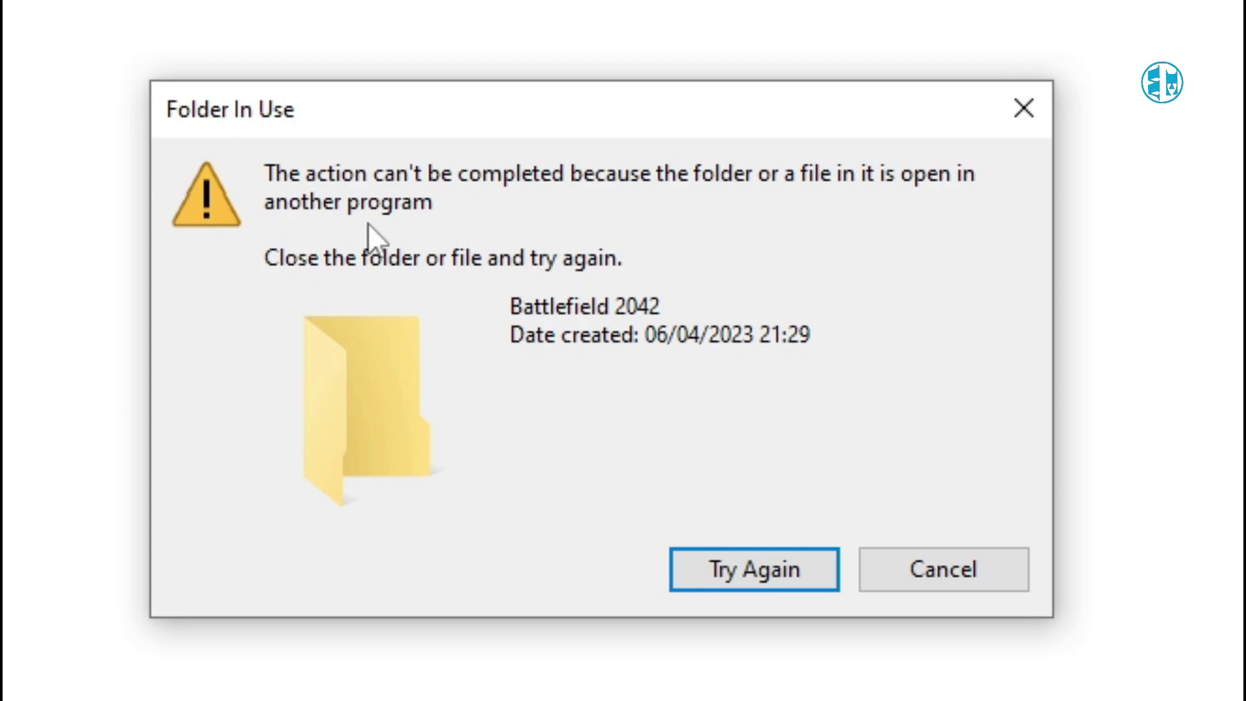
left_click(931, 568)
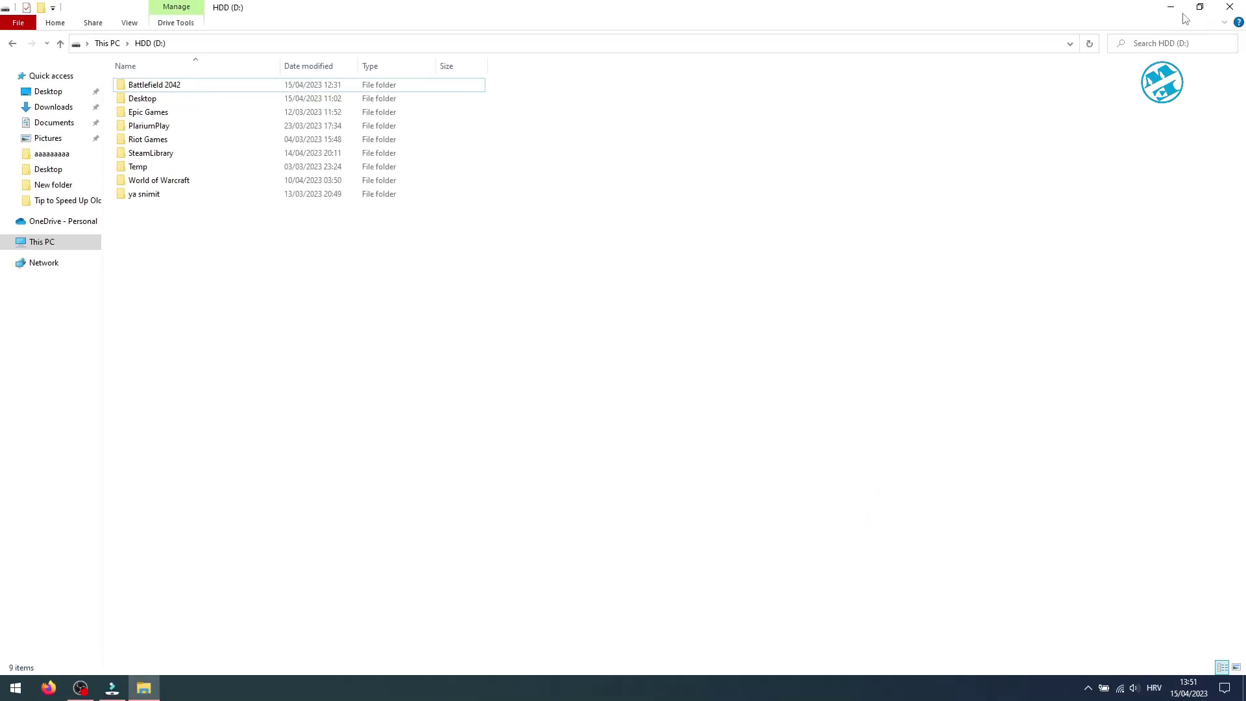
left_click(1229, 7)
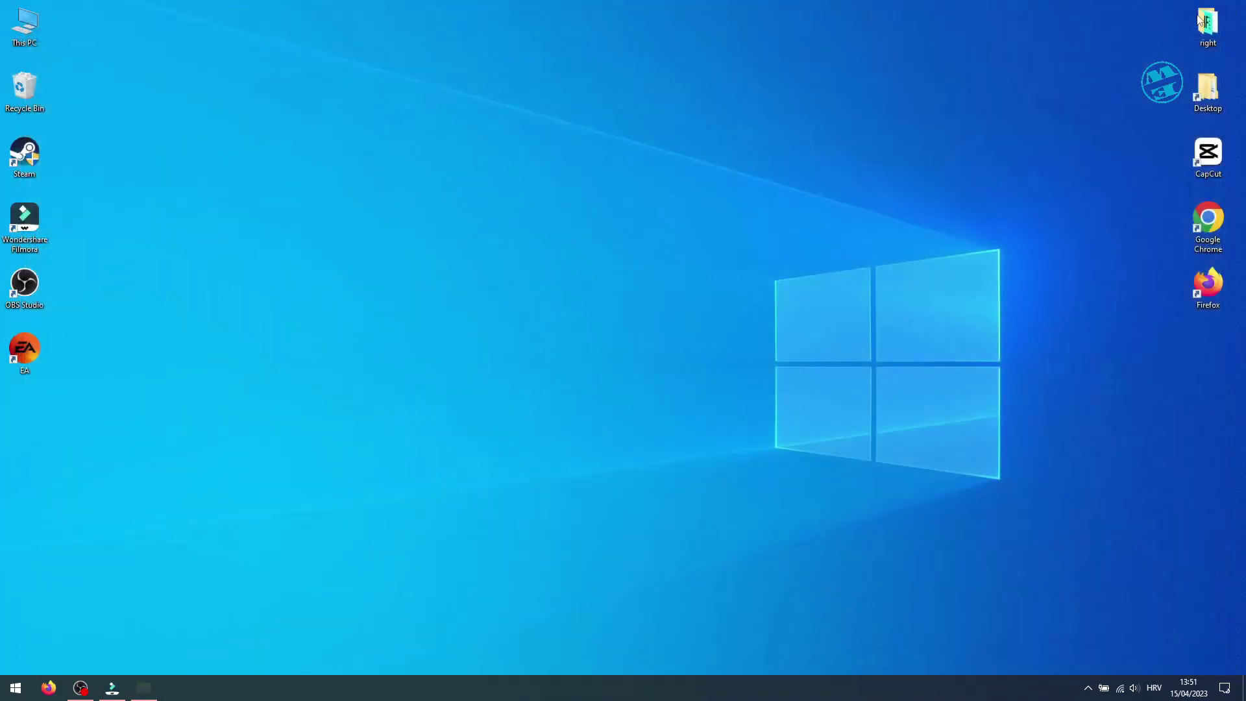
right_click(576, 688)
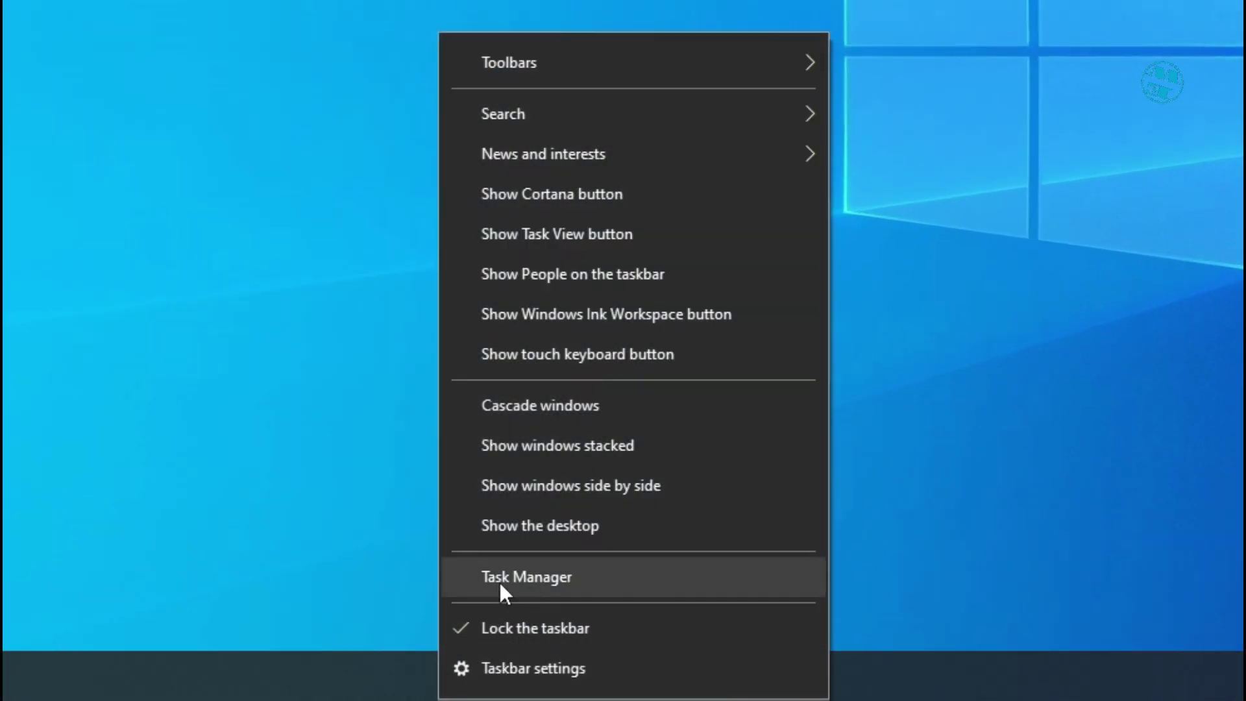
left_click(537, 575)
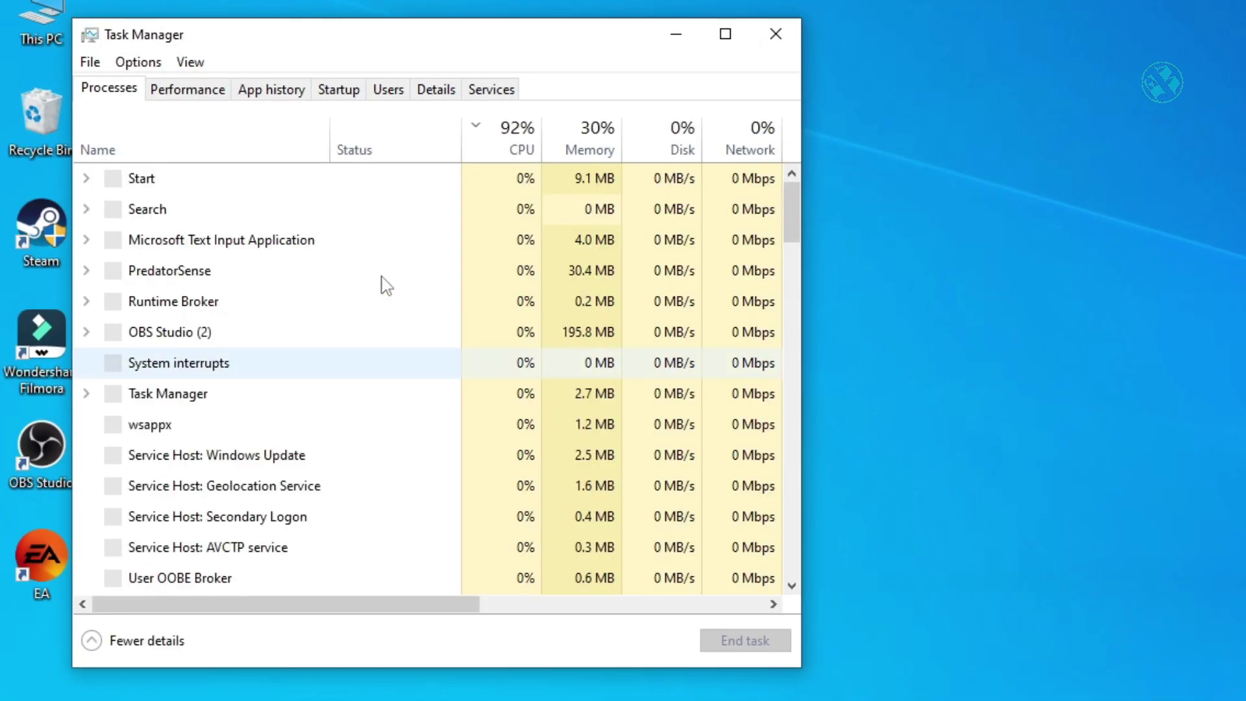
left_click(347, 96)
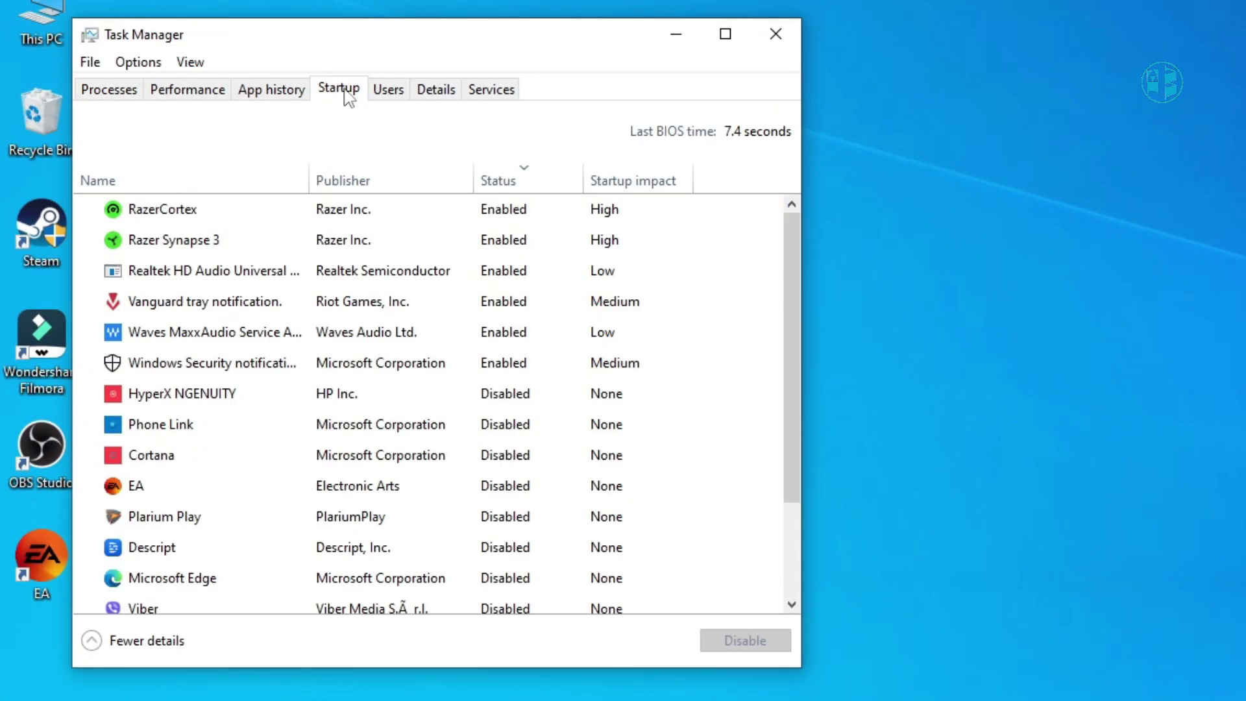
left_click(162, 494)
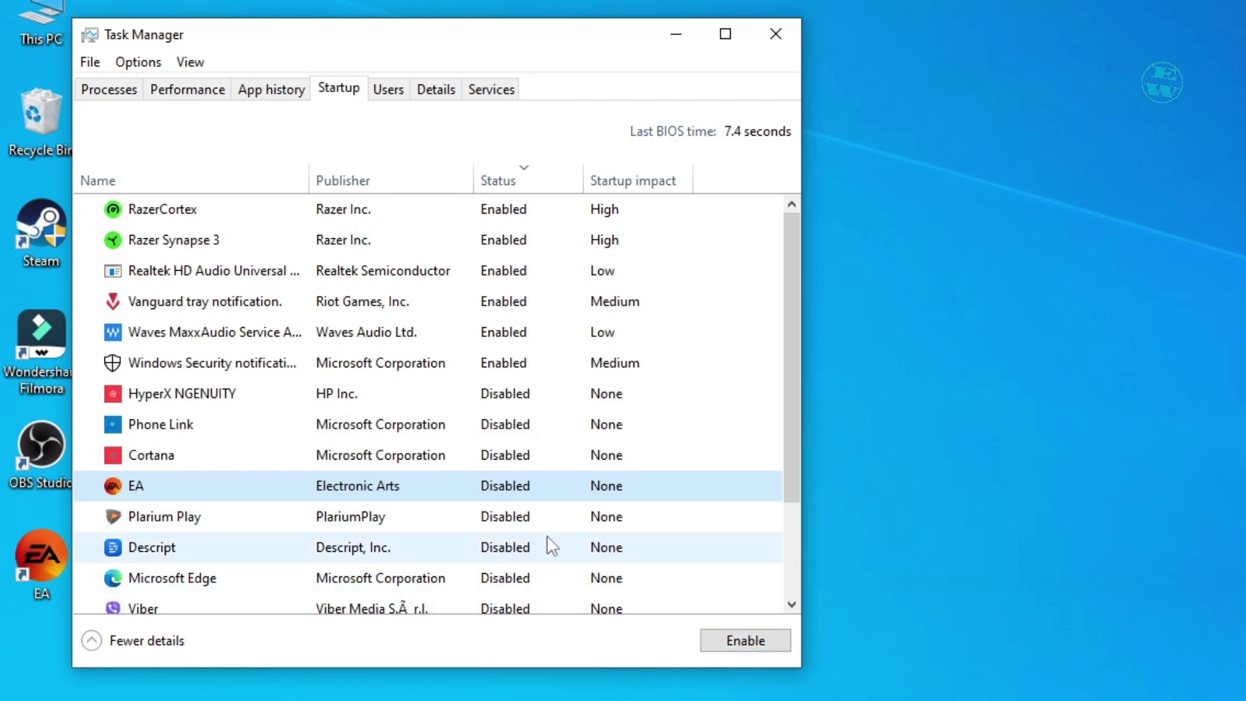
left_click(775, 34)
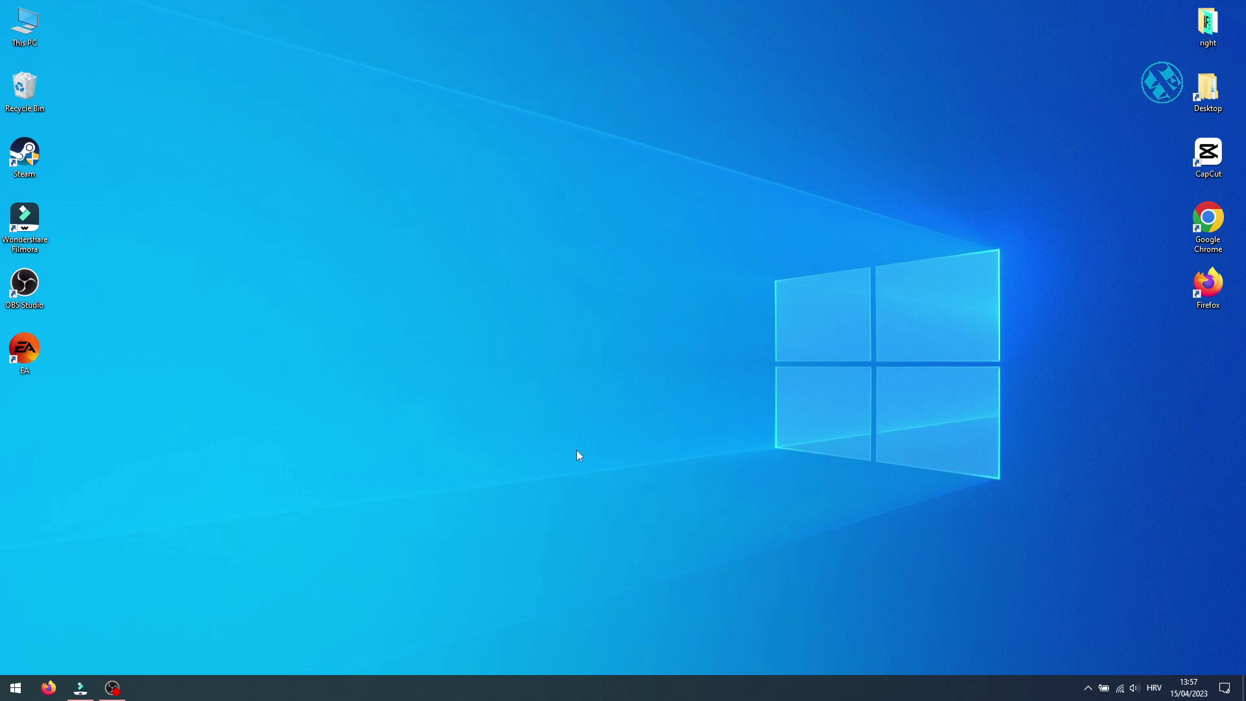
Step: Rename the Battlefield 2042 folder on HDD (D:) to 'Battlefield 2042old'
double_click(24, 25)
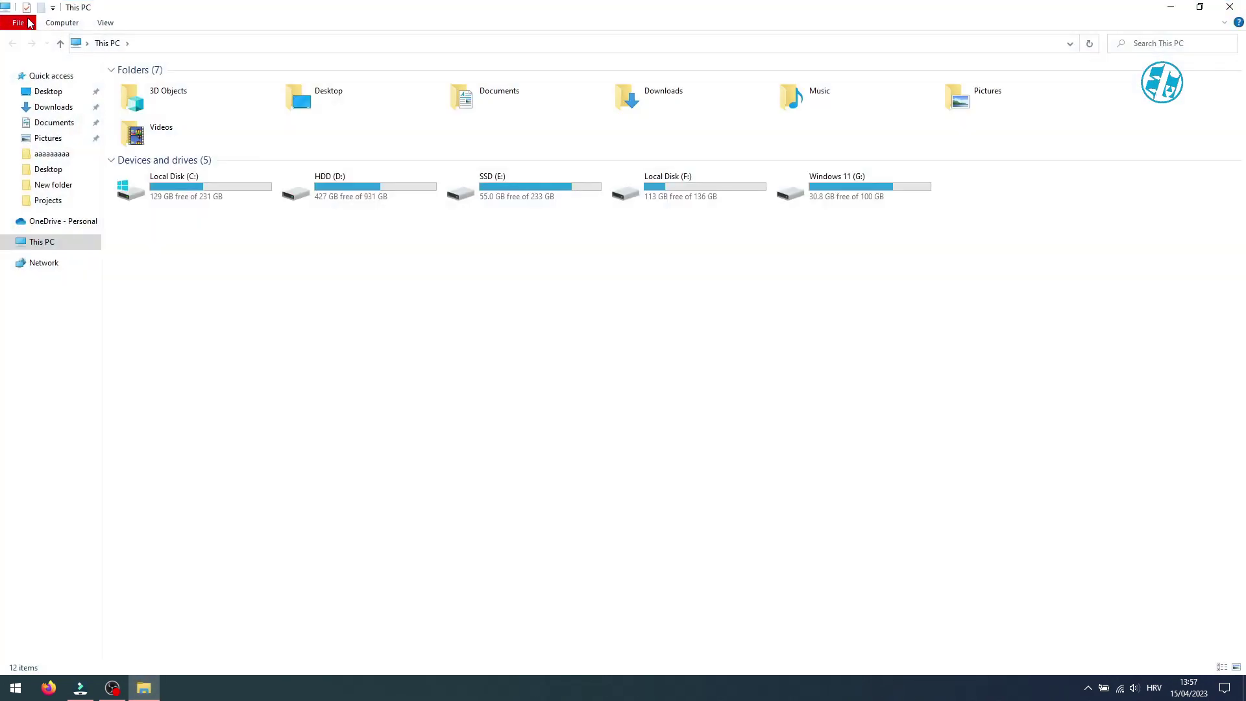
double_click(340, 194)
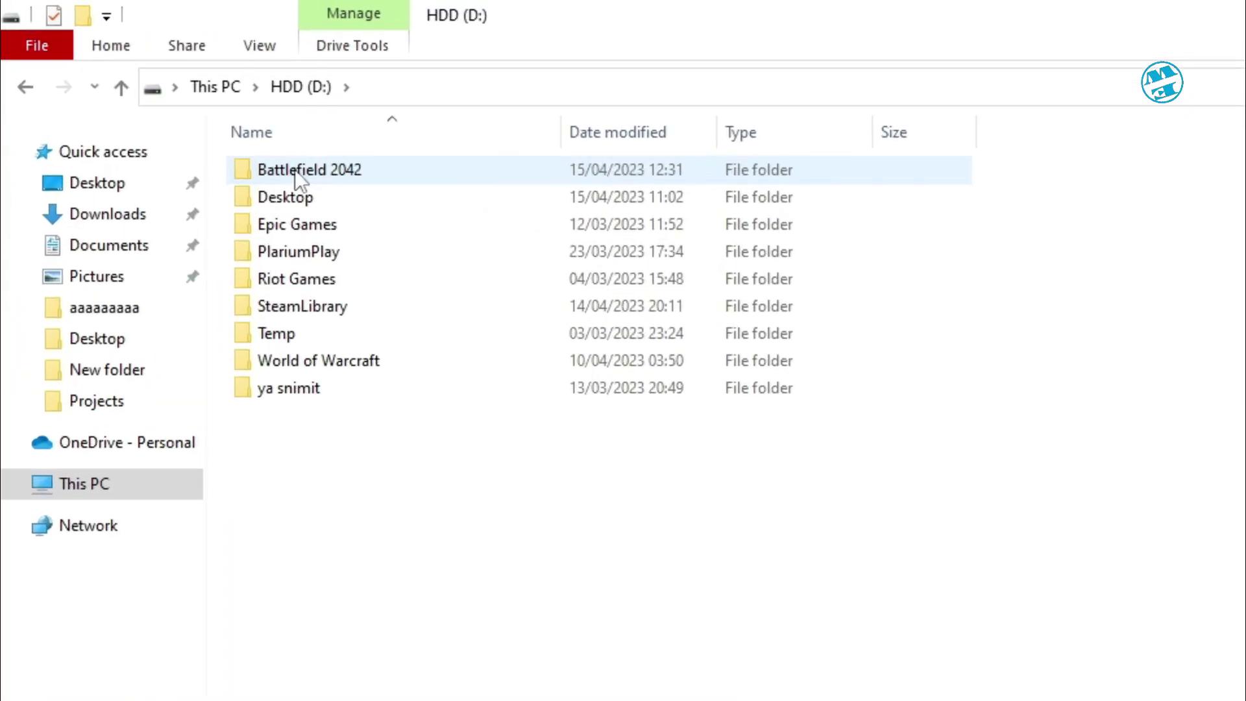
left_click(147, 85)
right_click(147, 84)
left_click(368, 654)
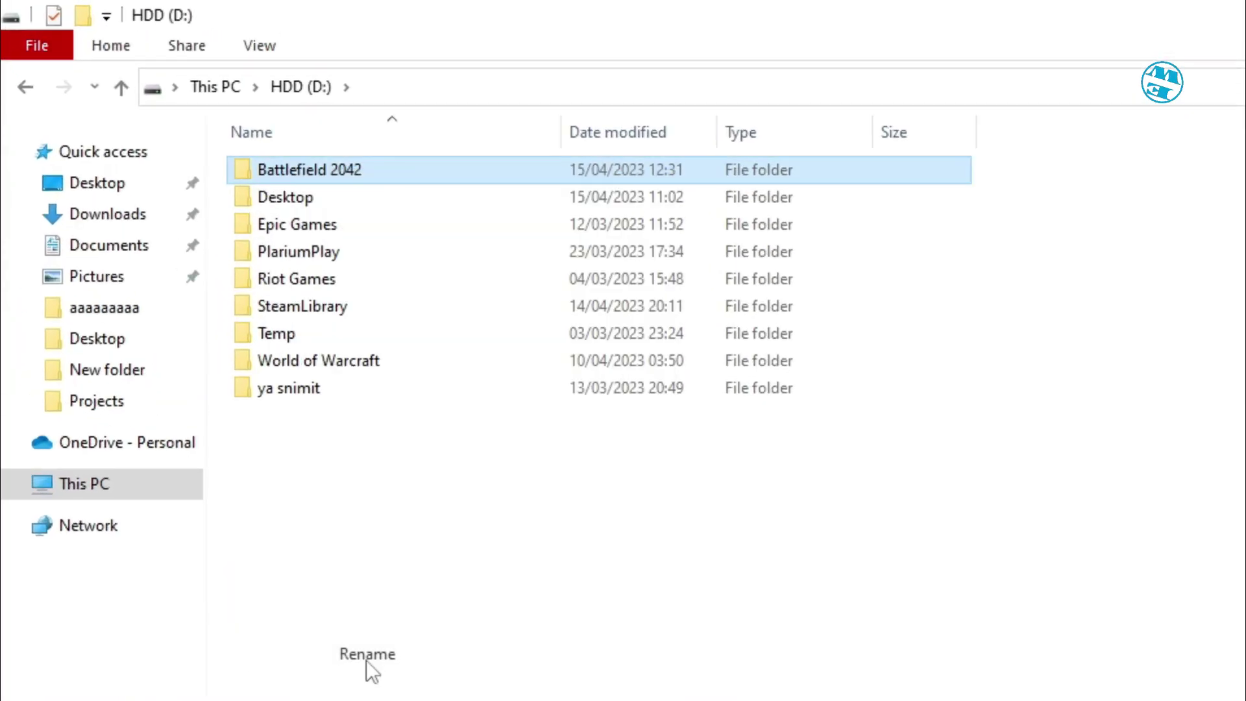
left_click(384, 172)
type("old")
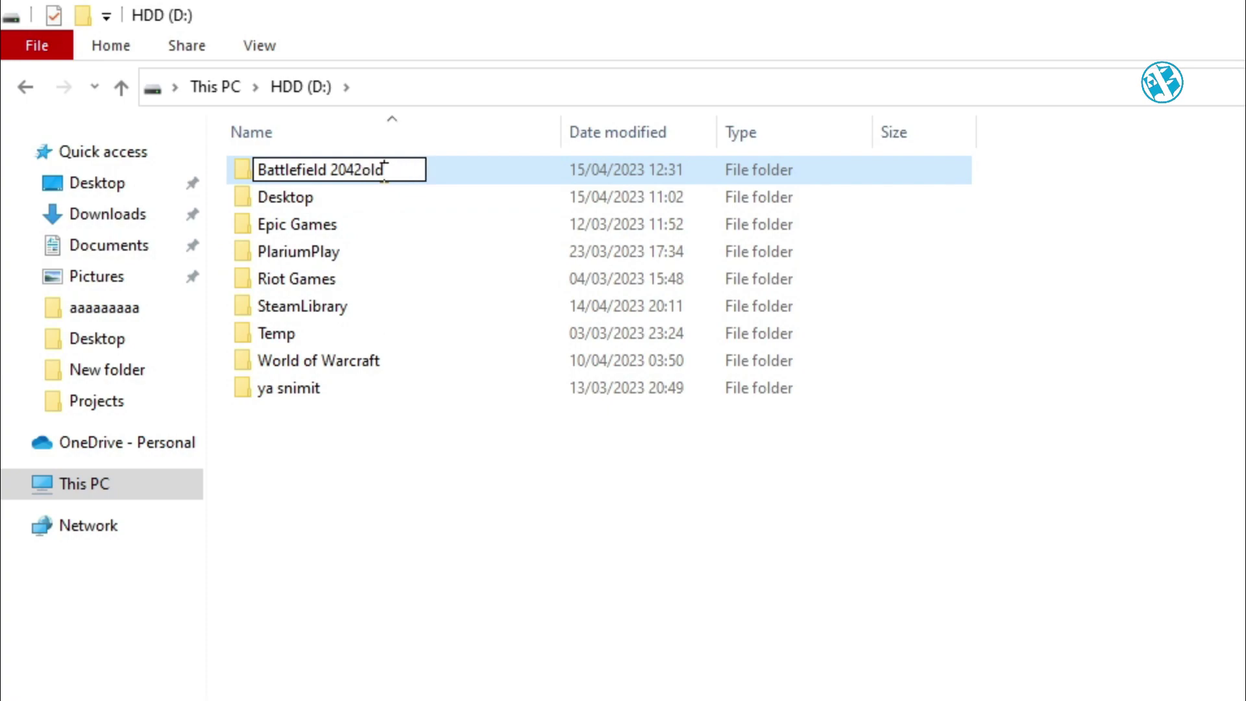
key("Return")
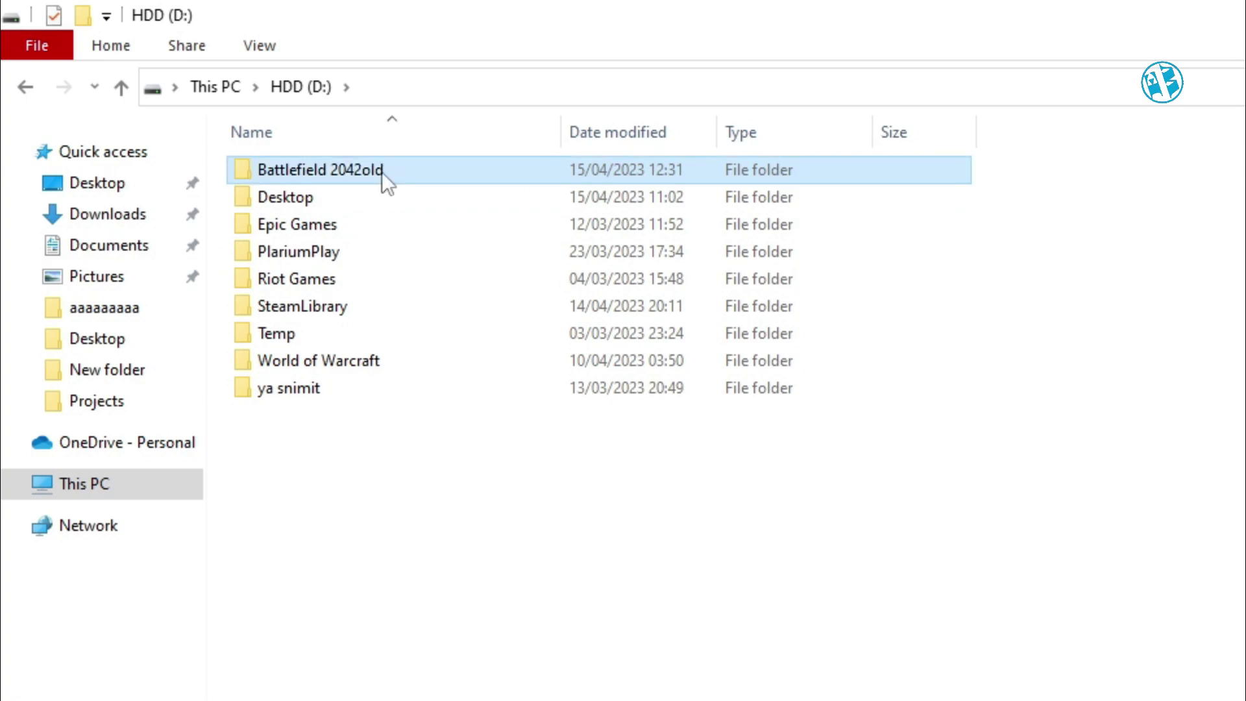
left_click(490, 548)
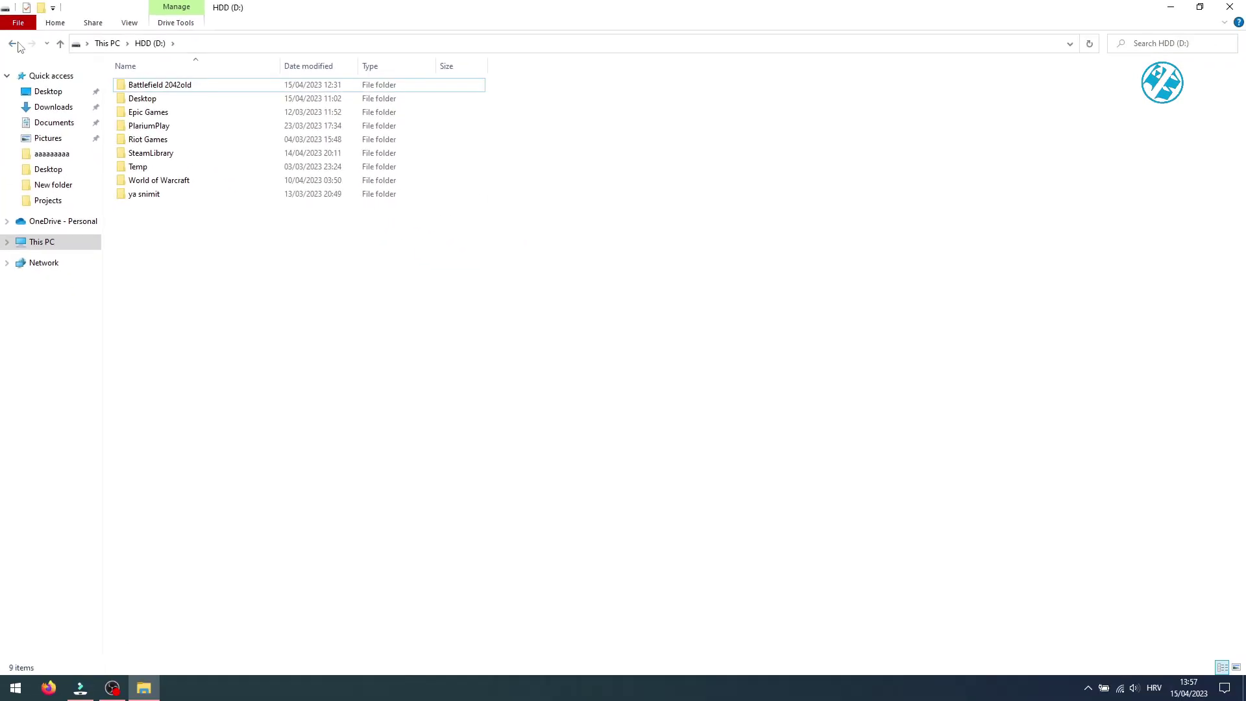
Step: Copy the E:\Battlefield 2042 path from the address bar and close File Explorer
key("BackSpace")
double_click(492, 189)
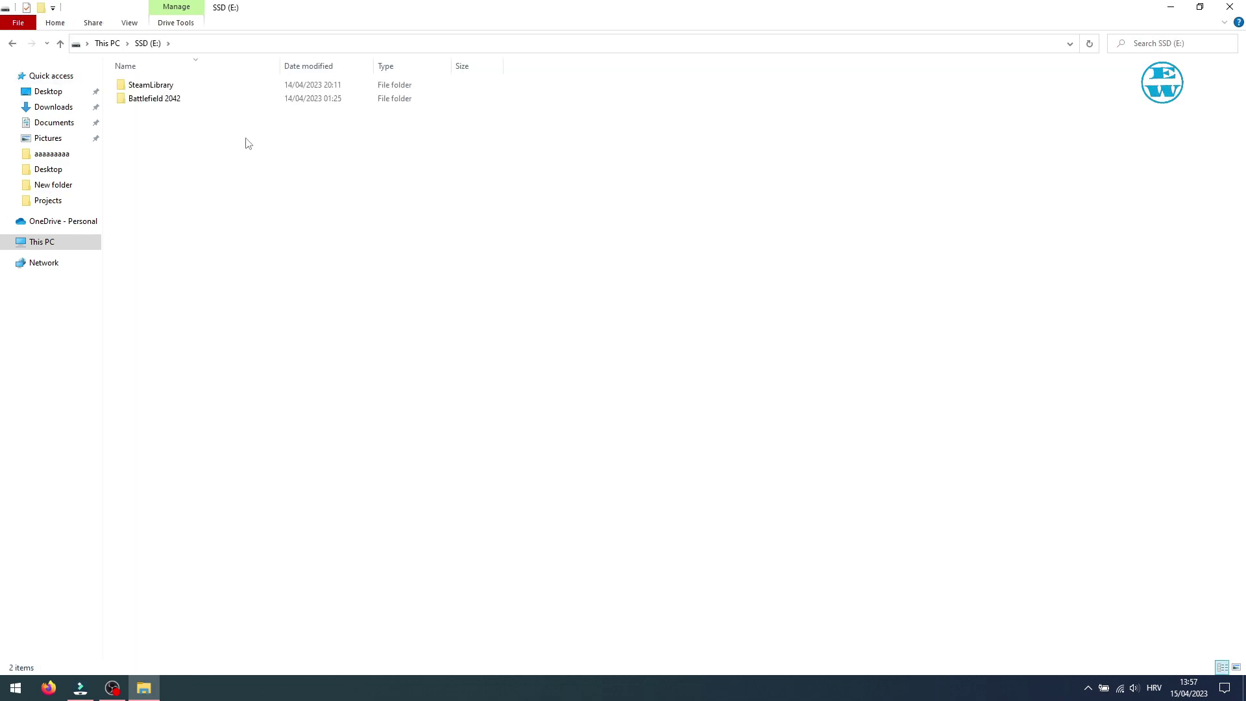
left_click(156, 101)
double_click(155, 101)
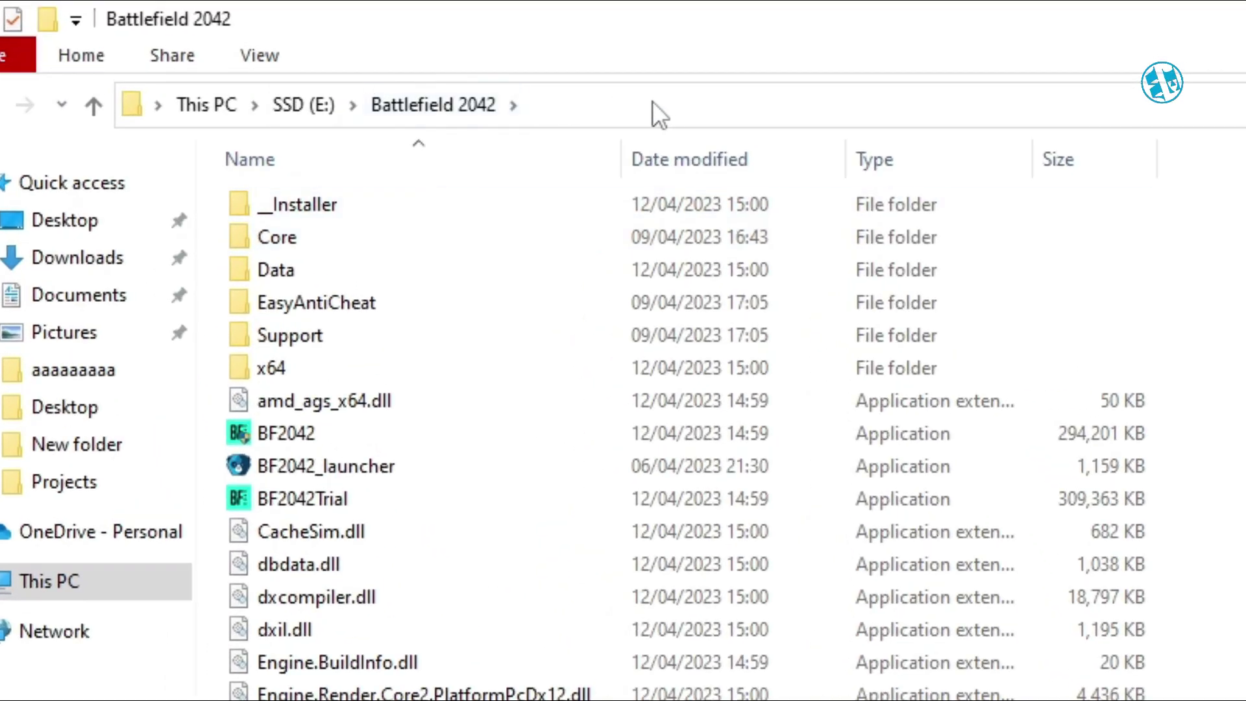
left_click(657, 114)
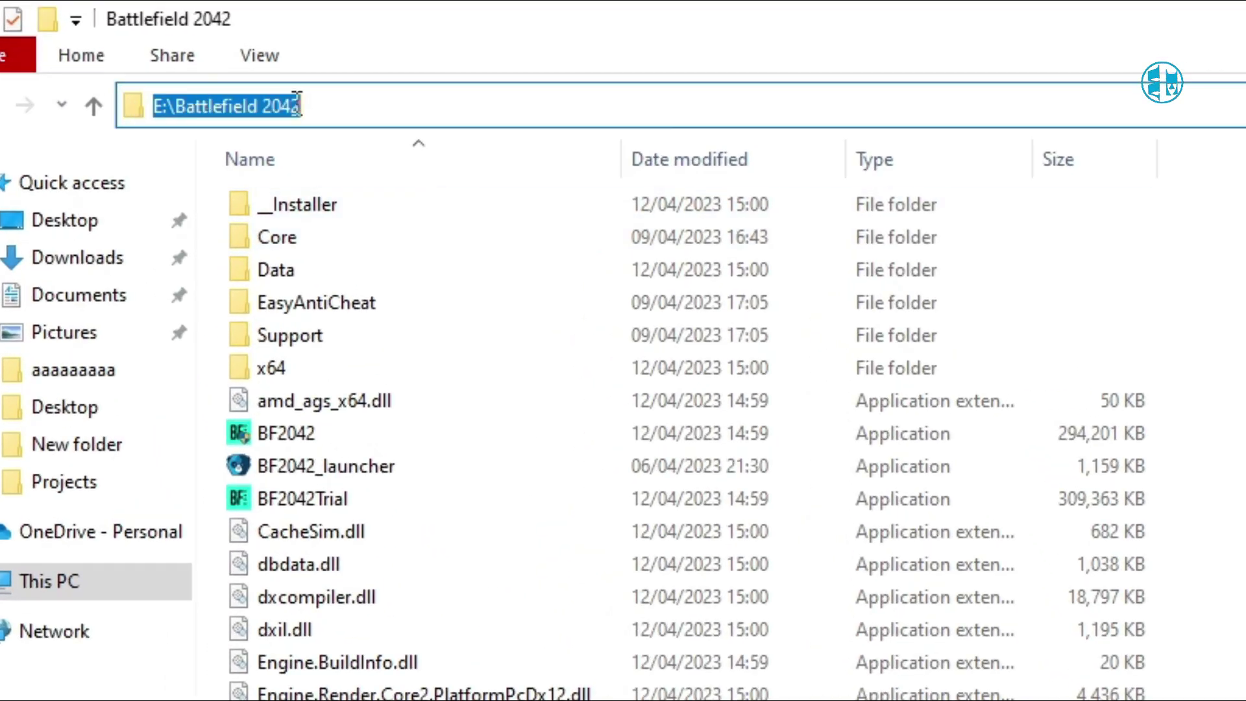
right_click(228, 108)
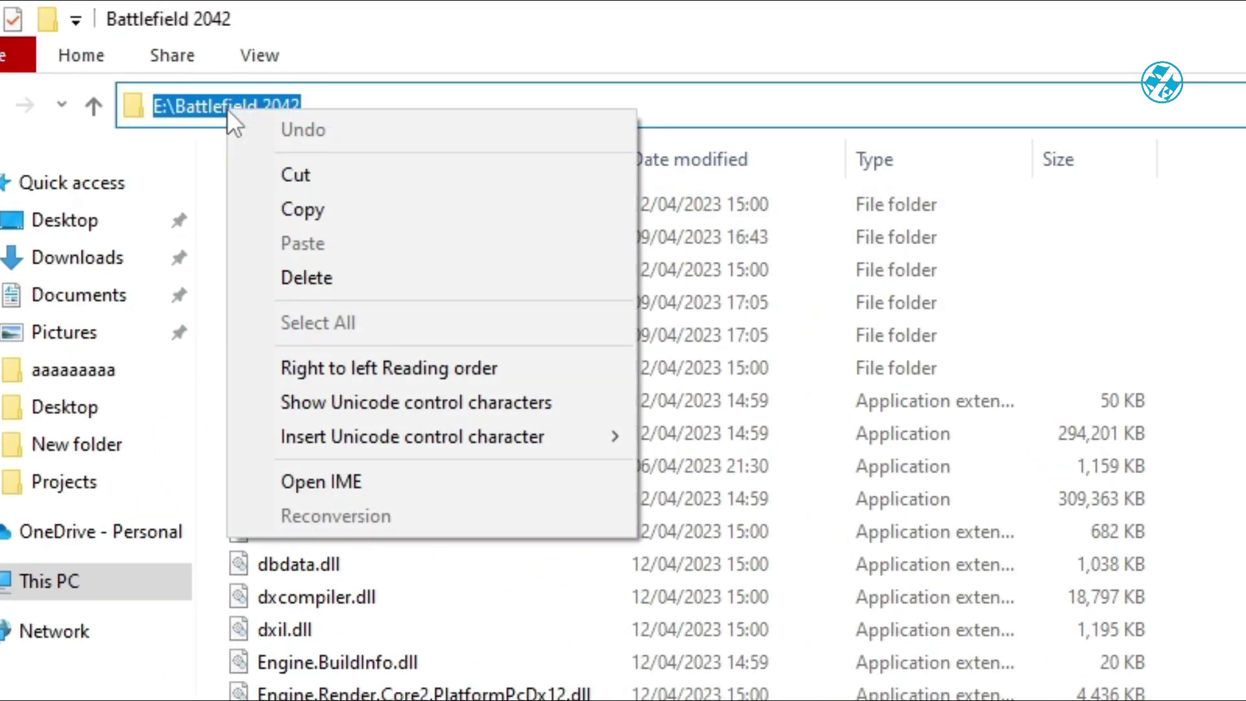
left_click(298, 207)
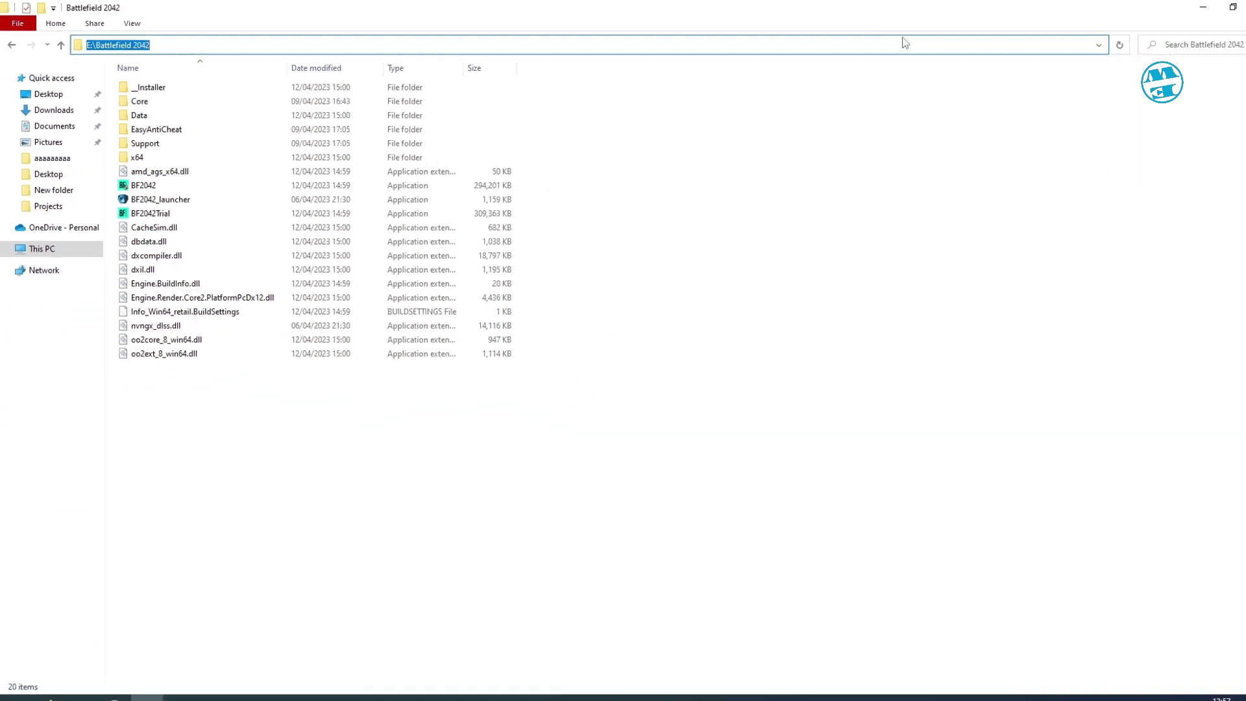
key("alt+F4")
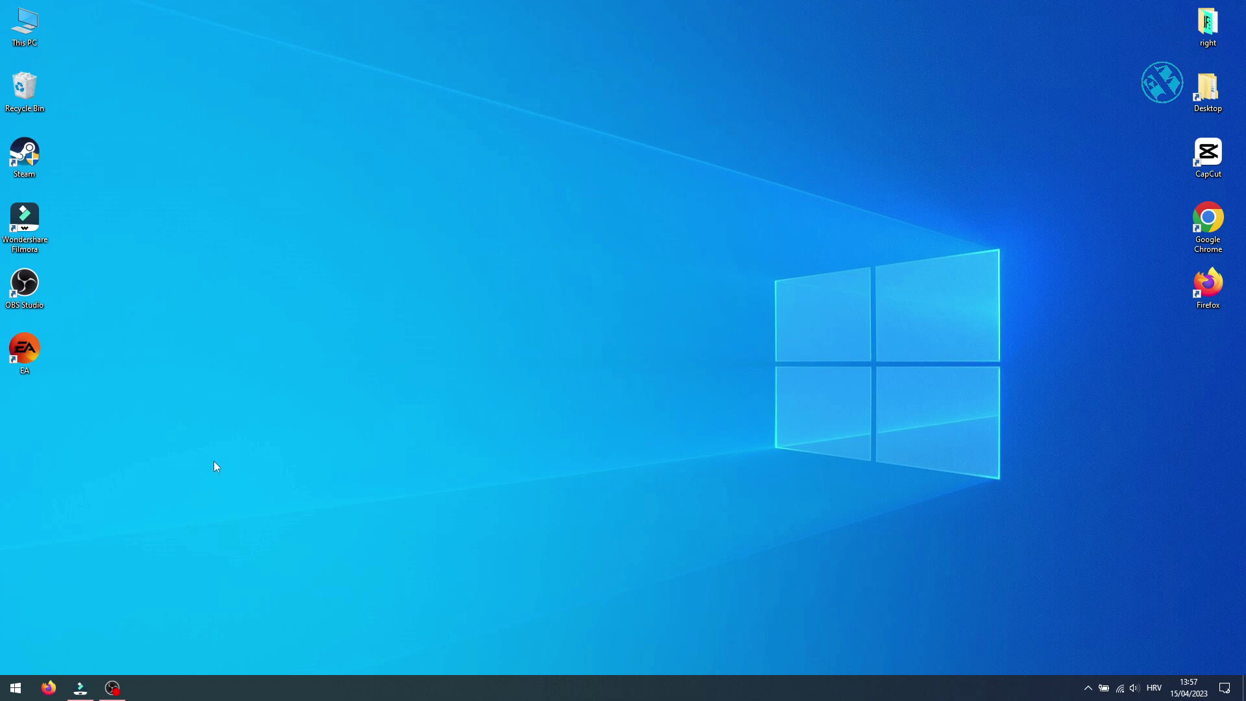
Step: Launch Registry Editor from search and allow it to make changes
left_click(15, 687)
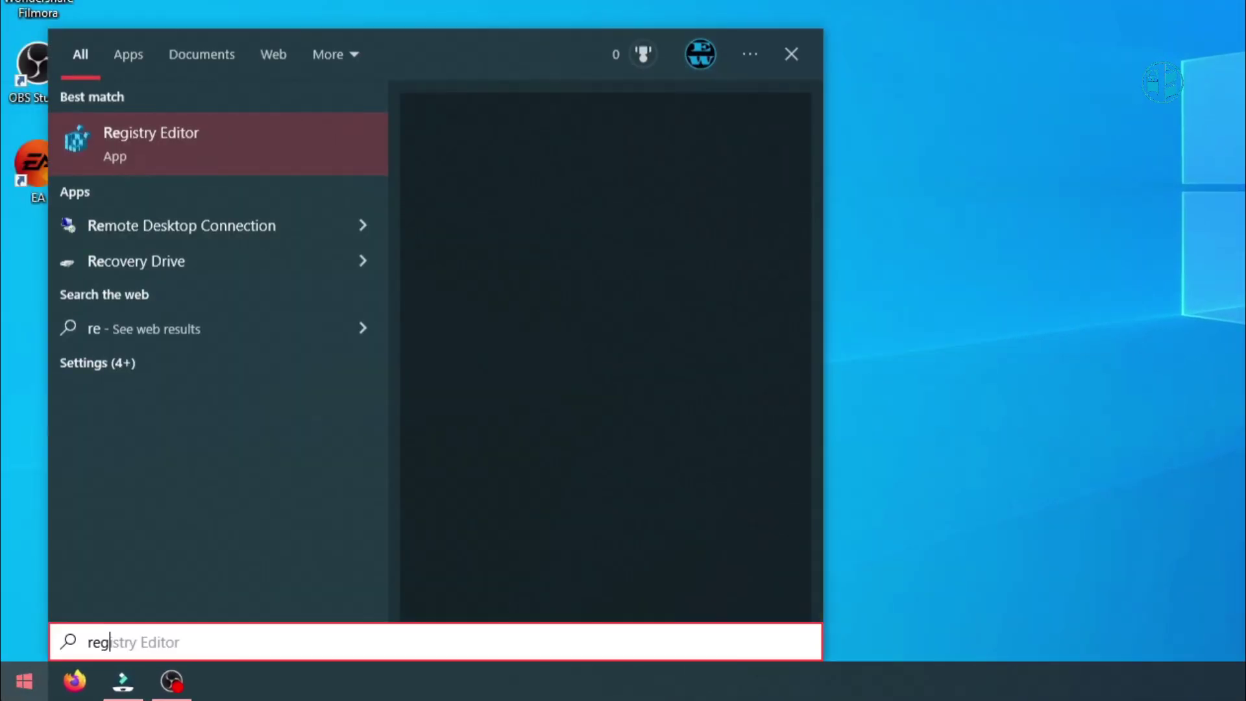
type("ed")
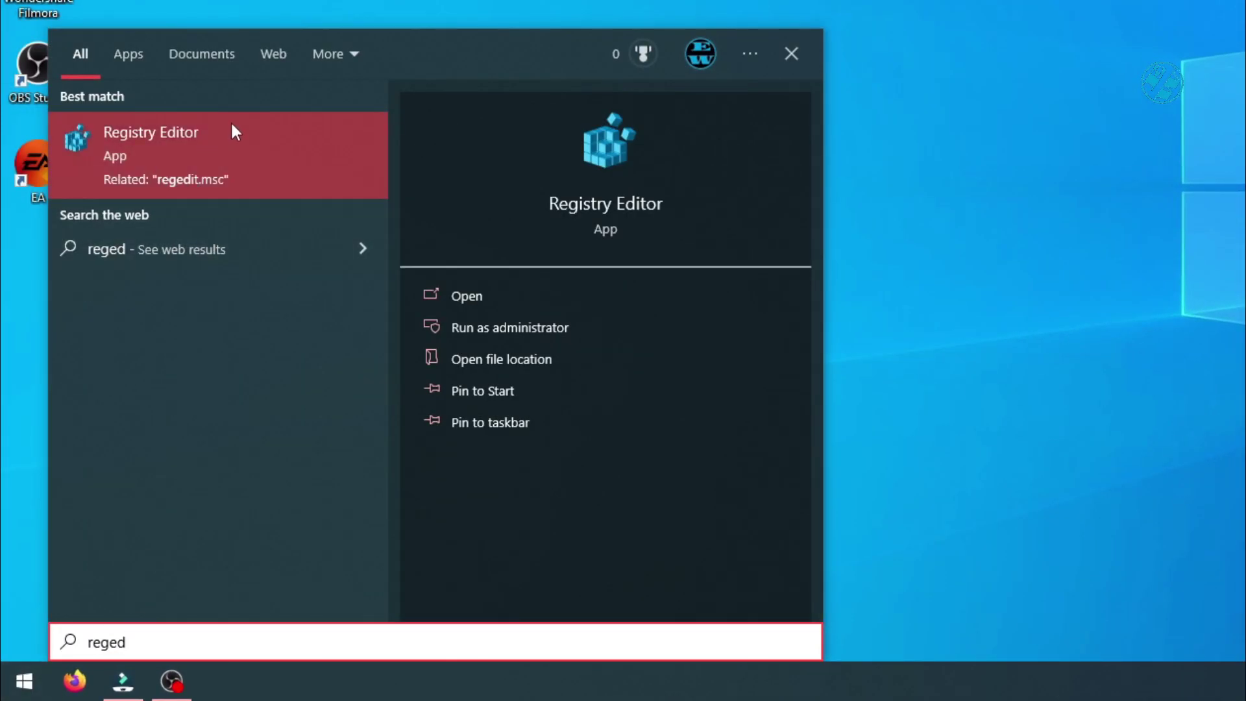
left_click(156, 138)
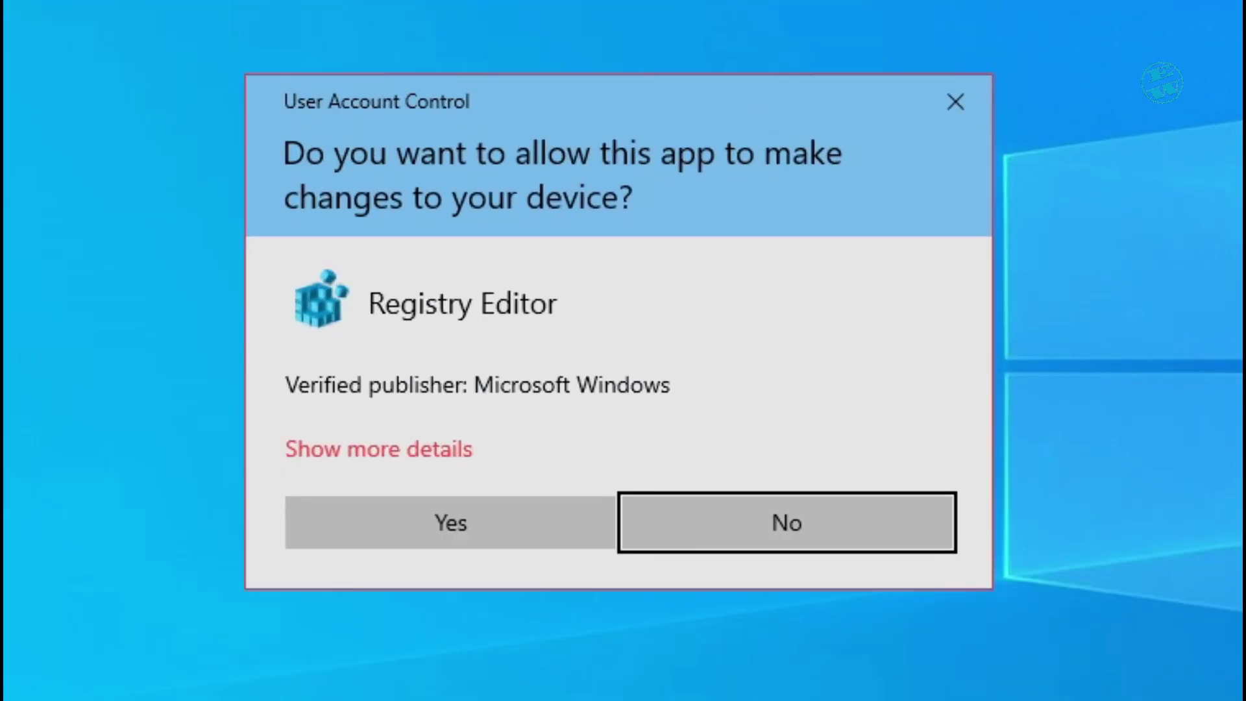
left_click(481, 513)
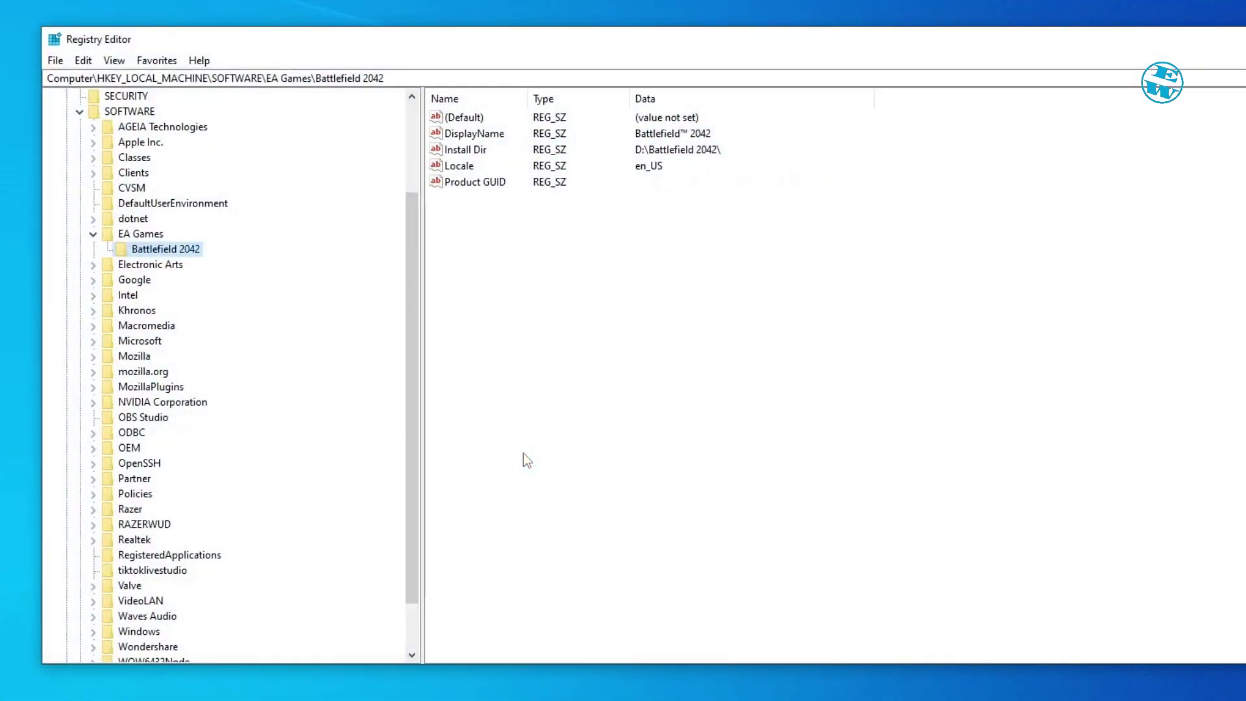
scroll(247, 263, "up", 3)
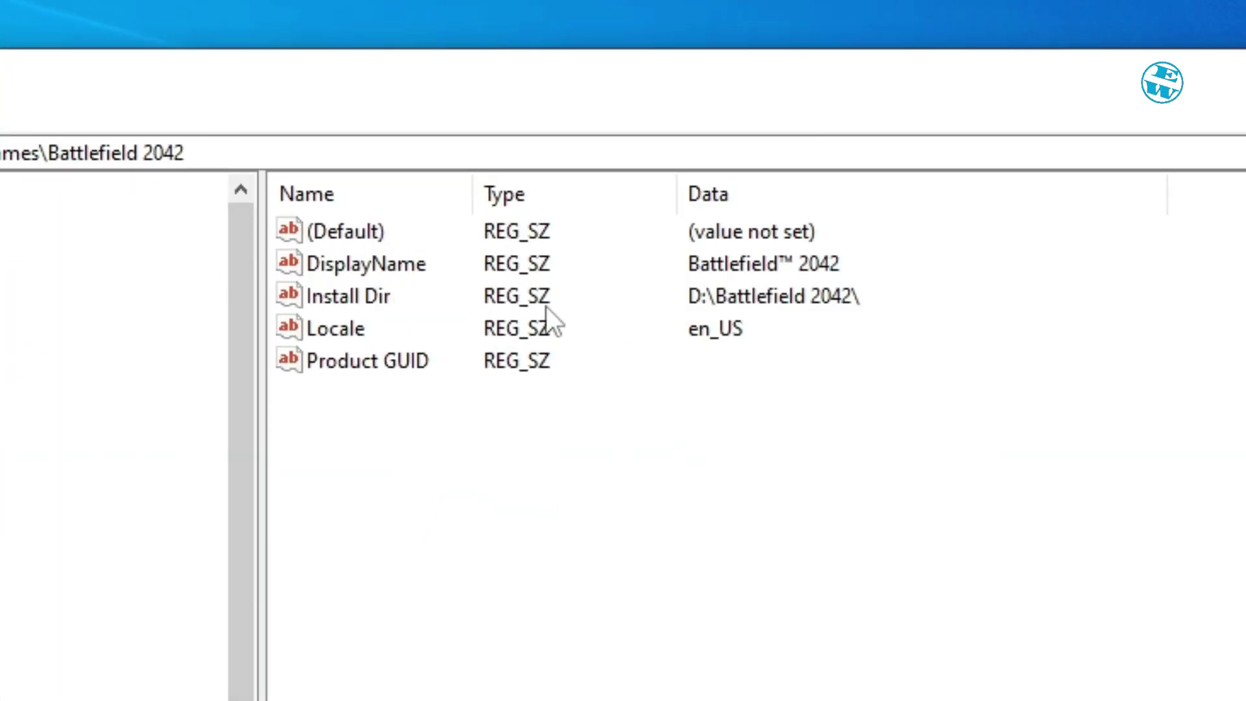
Step: Replace the Install Dir value with the pasted E:\Battlefield 2042, then close Registry Editor
double_click(337, 293)
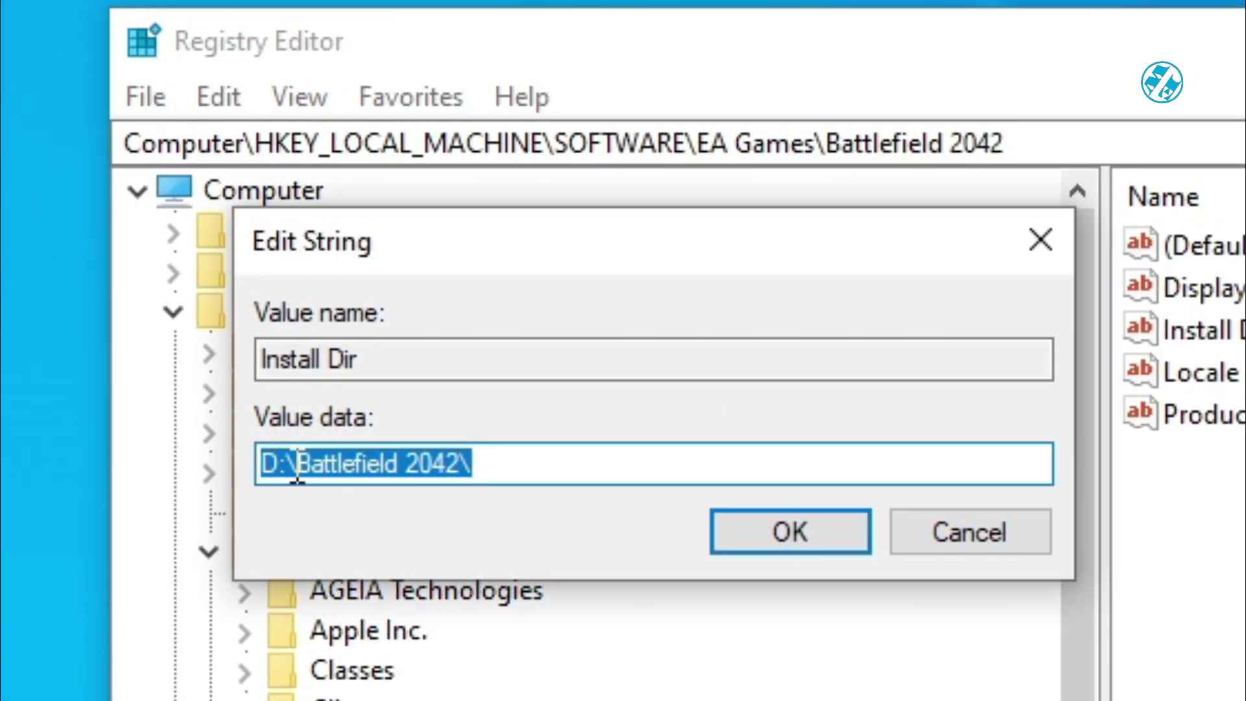
left_click_drag(514, 465, 297, 463)
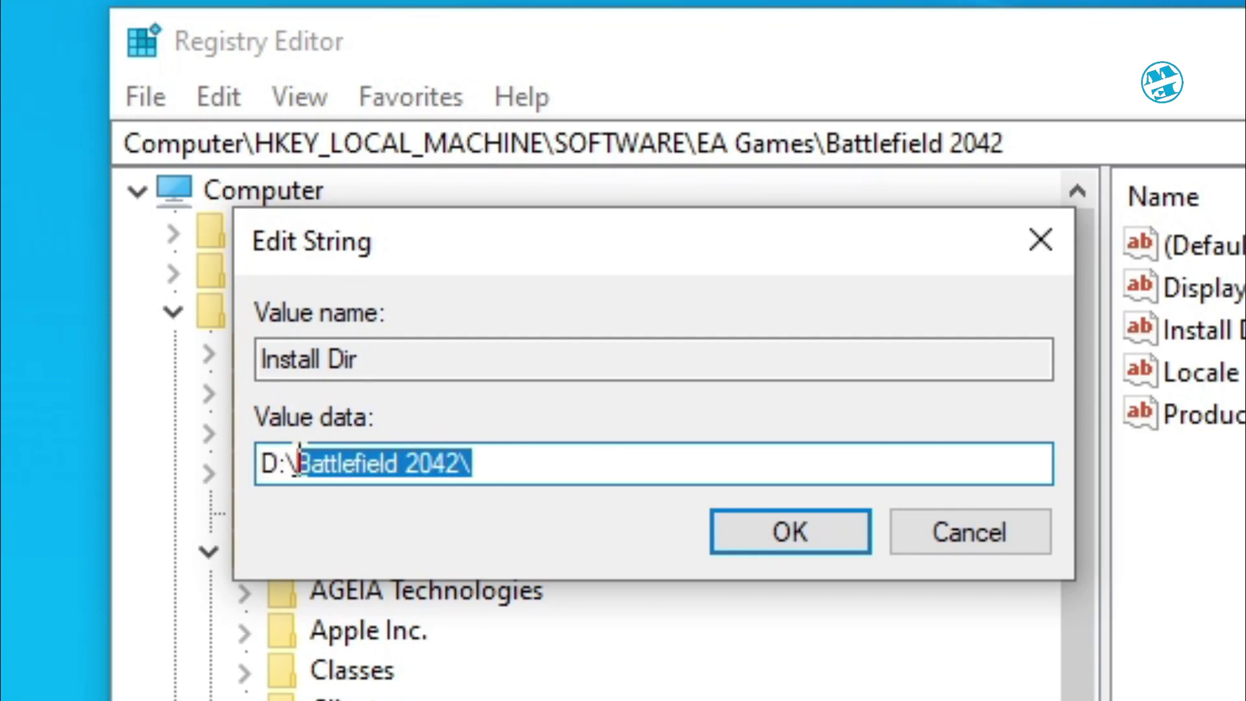
key("BackSpace")
right_click(274, 467)
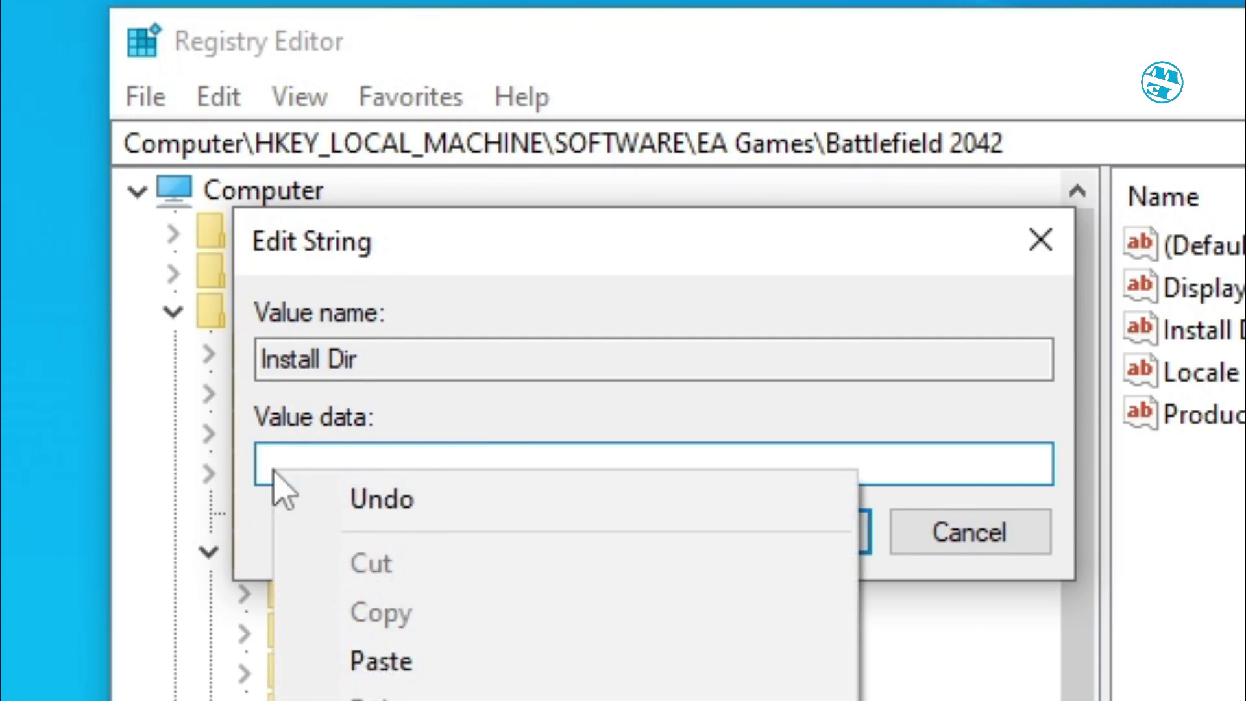
left_click(305, 663)
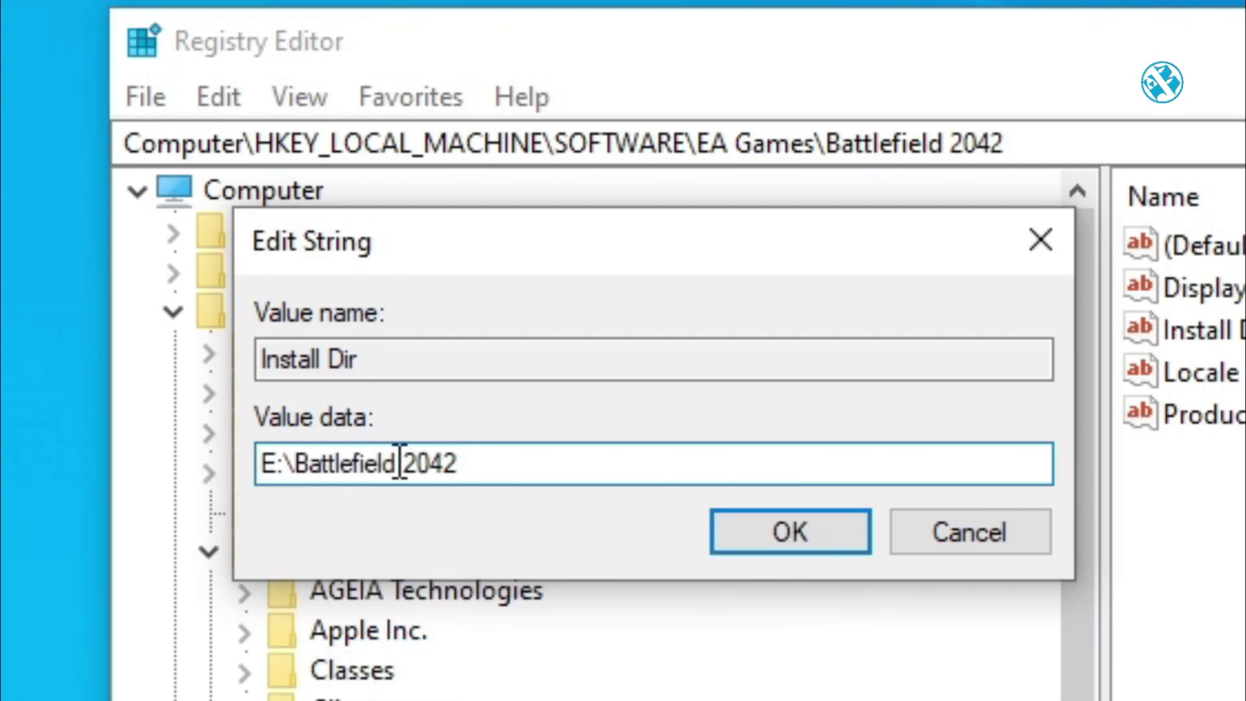
left_click(788, 548)
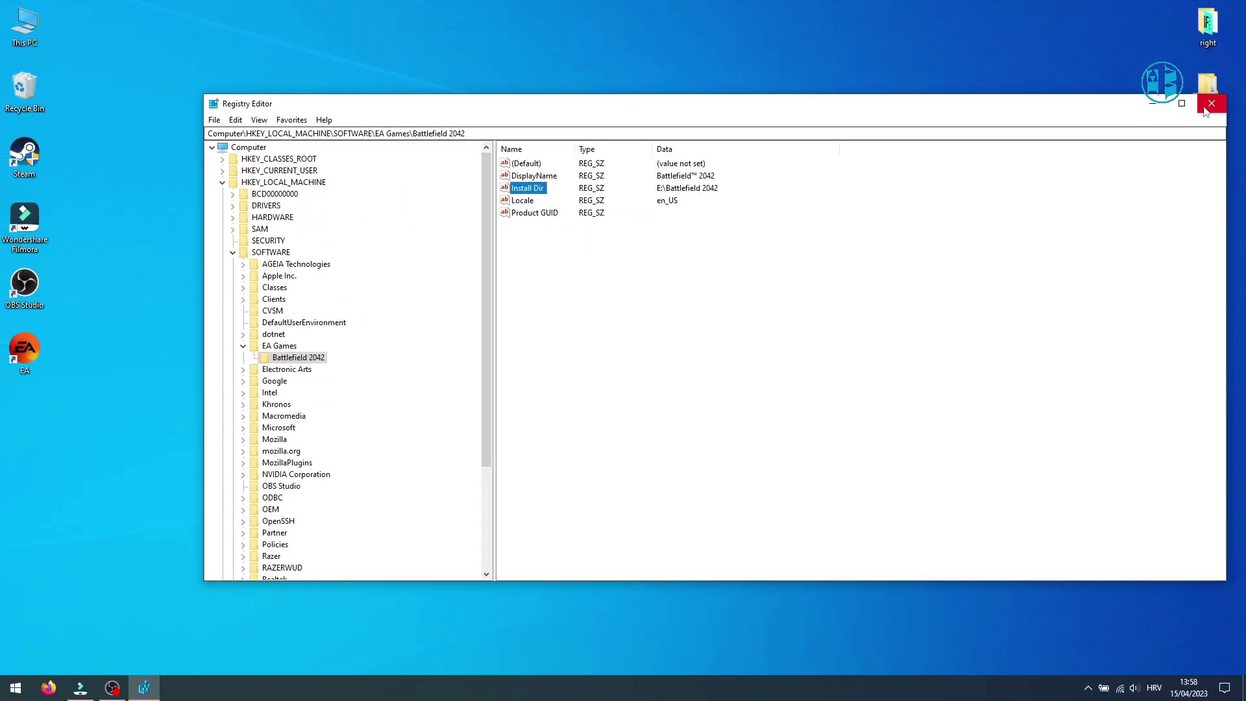
left_click(1223, 106)
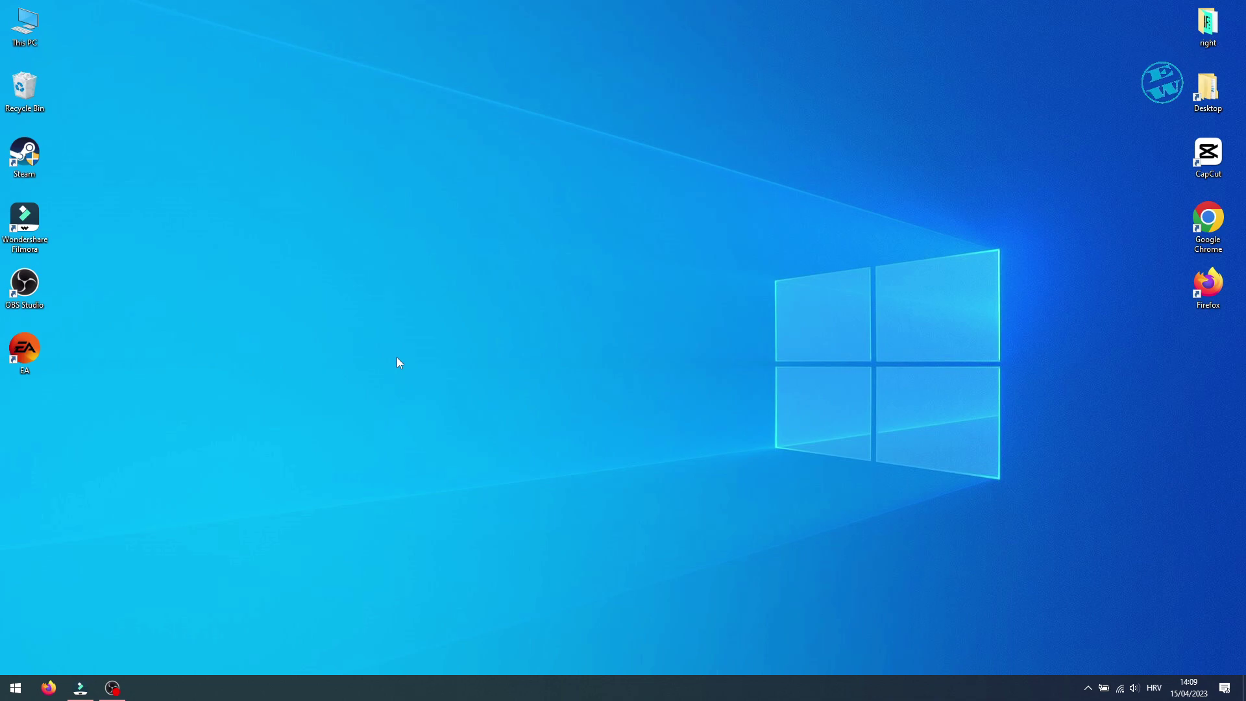
Step: Launch the EA app and confirm Battlefield 2042's properties list E:\Battlefield 2042\ as install location
double_click(23, 345)
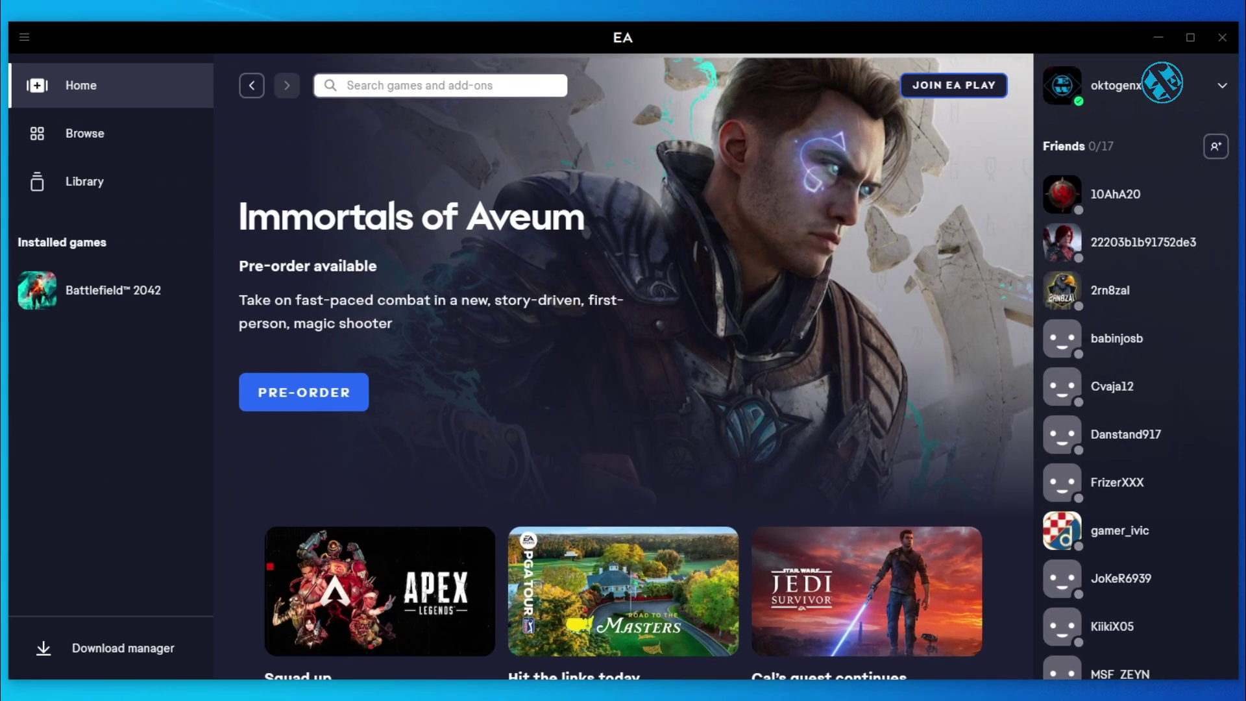
left_click(62, 292)
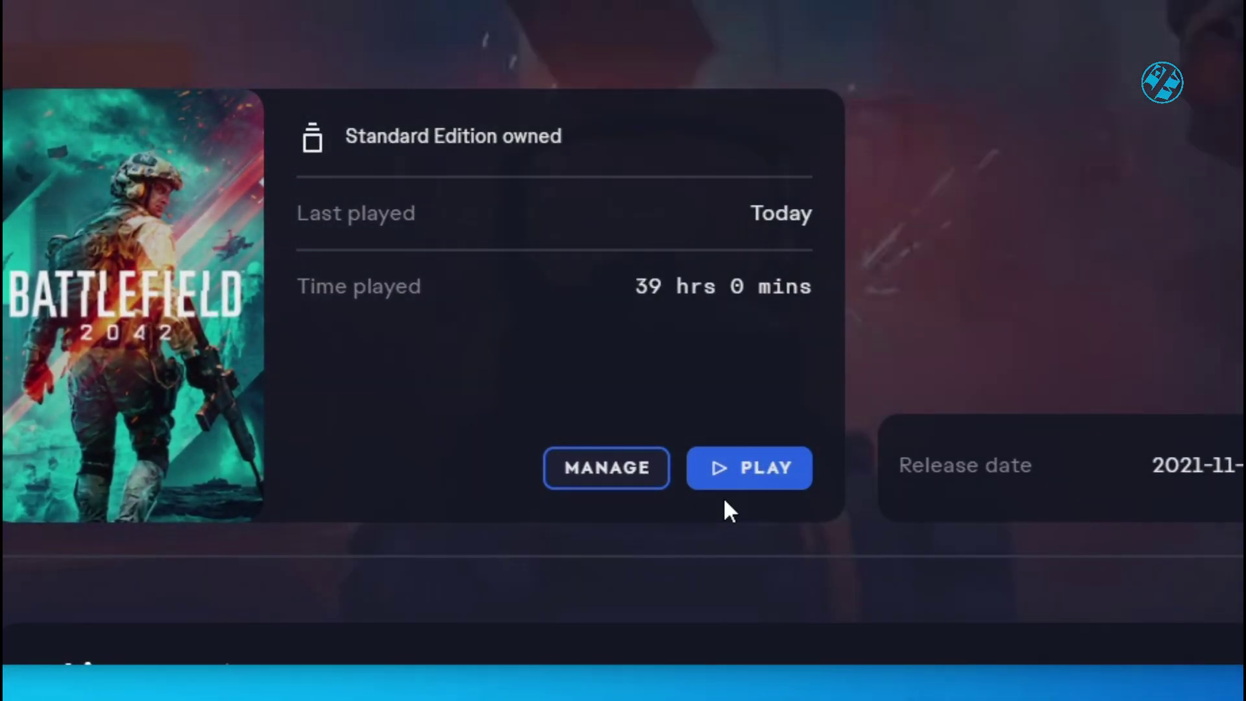
left_click(592, 468)
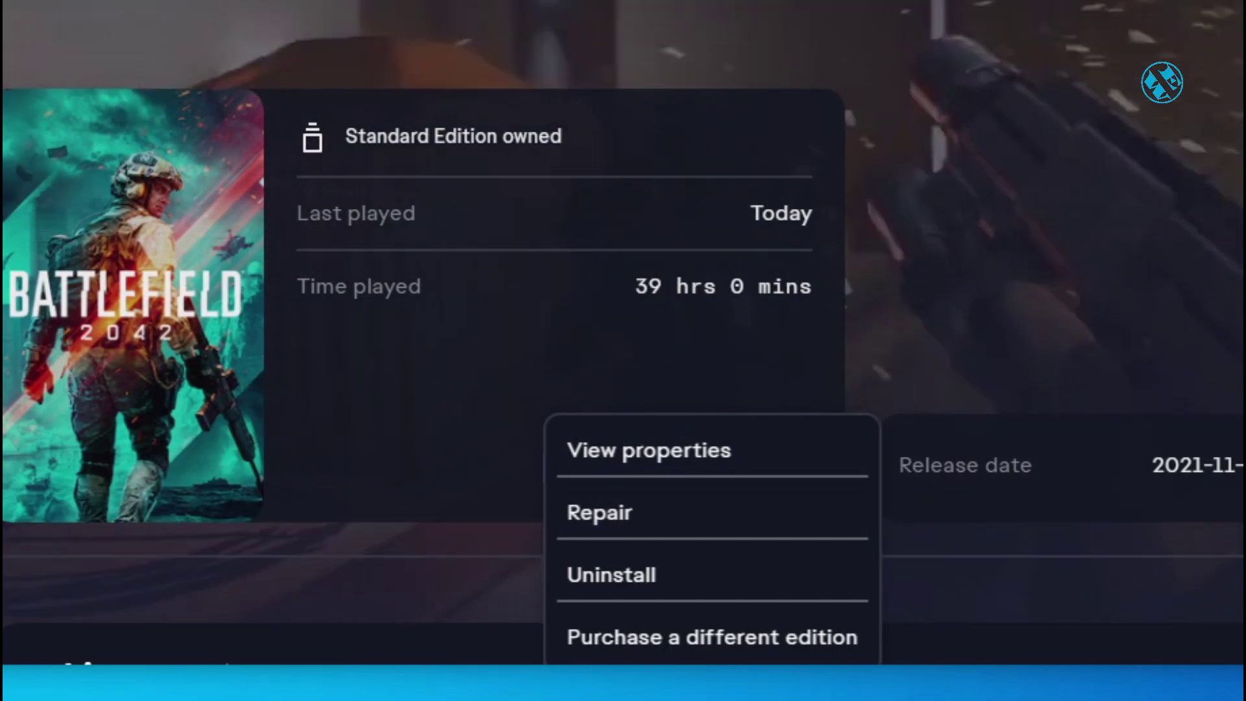
key("Escape")
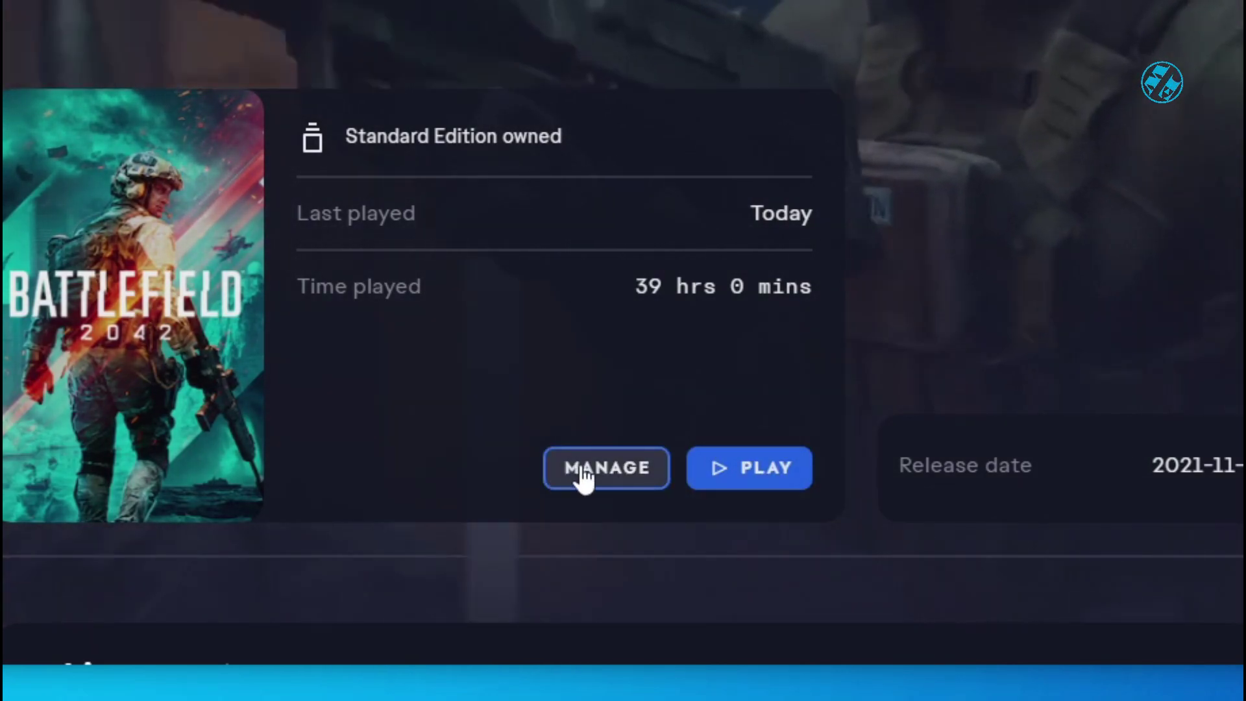
left_click(580, 473)
left_click(643, 468)
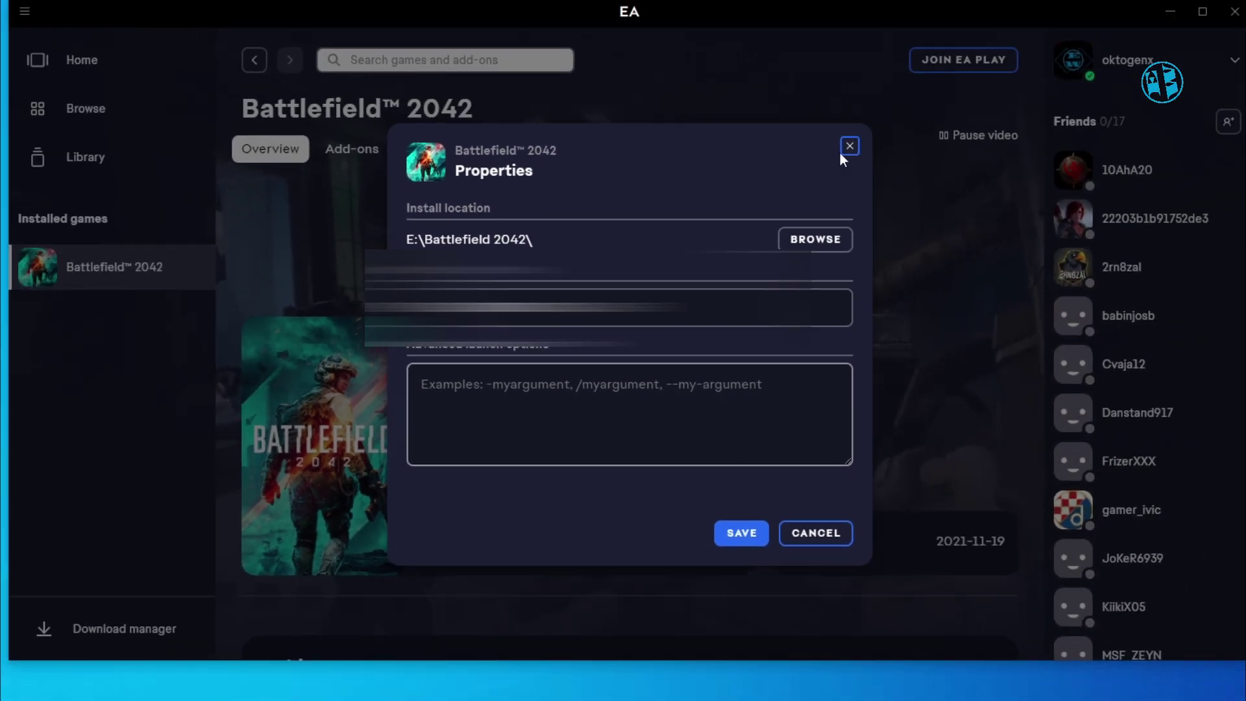
left_click(949, 36)
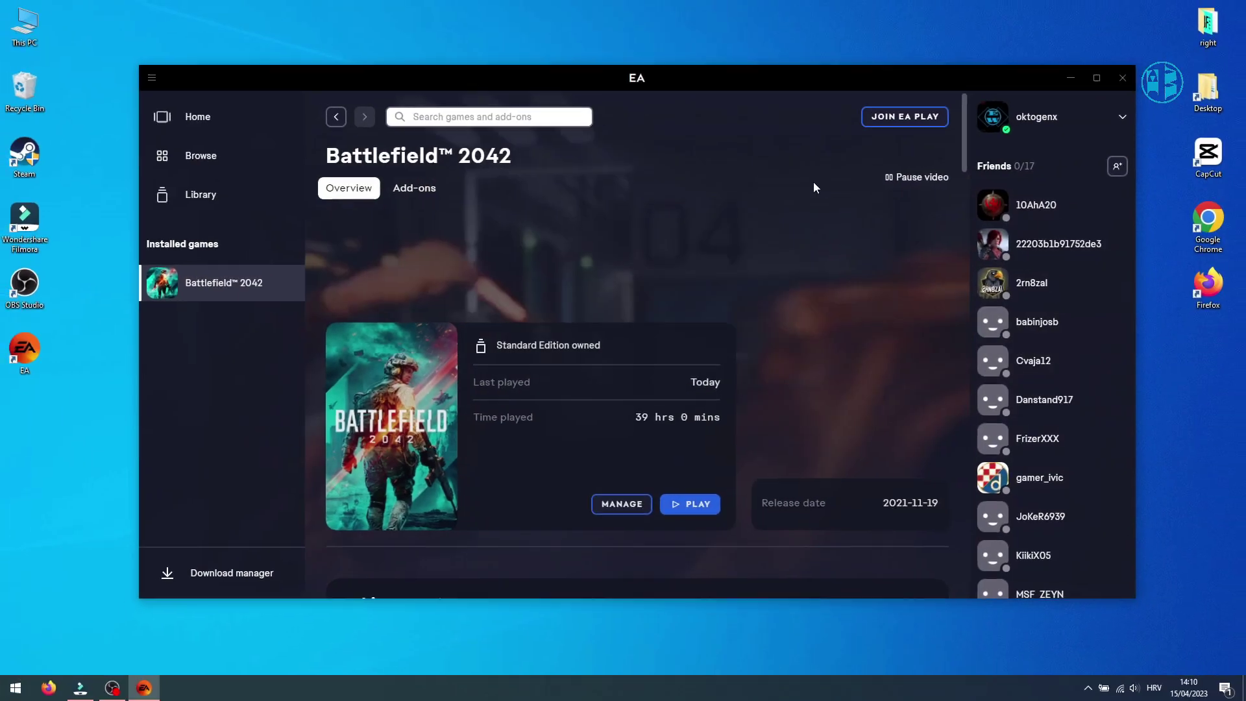
Step: Permanently delete the Battlefield 2042old folder from HDD (D:), leaving 8 folders there
key("super+e")
double_click(330, 177)
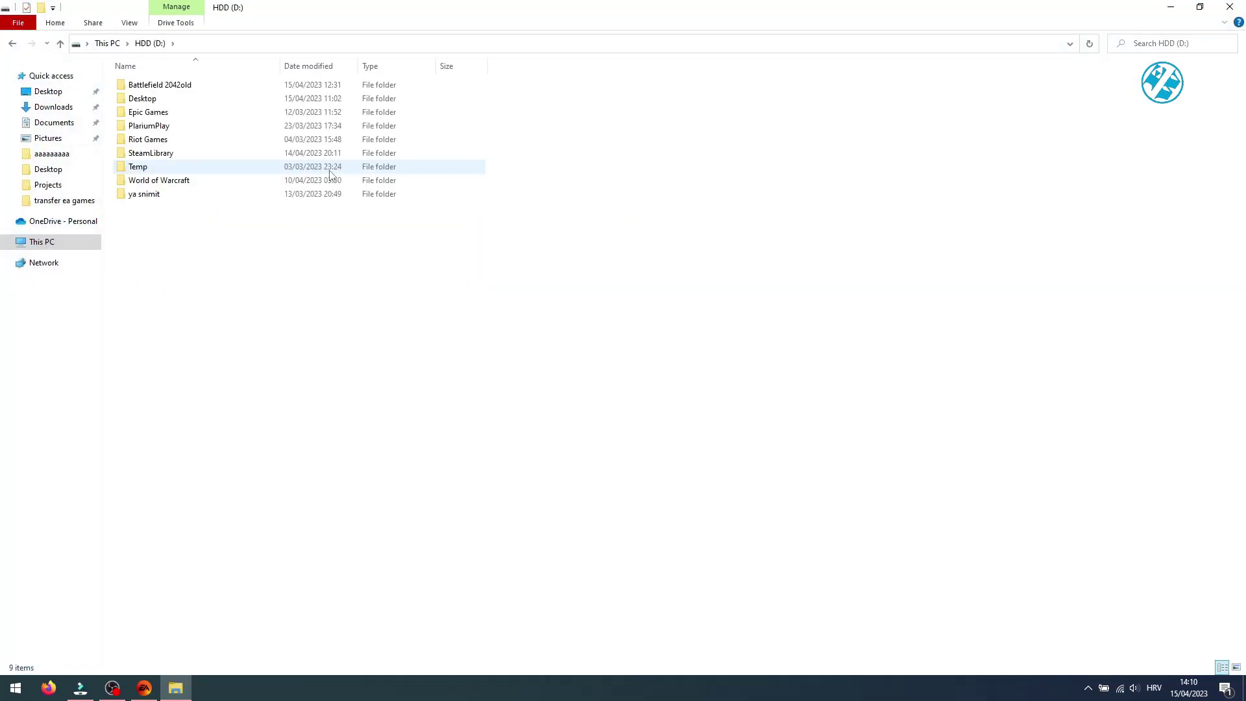
right_click(165, 85)
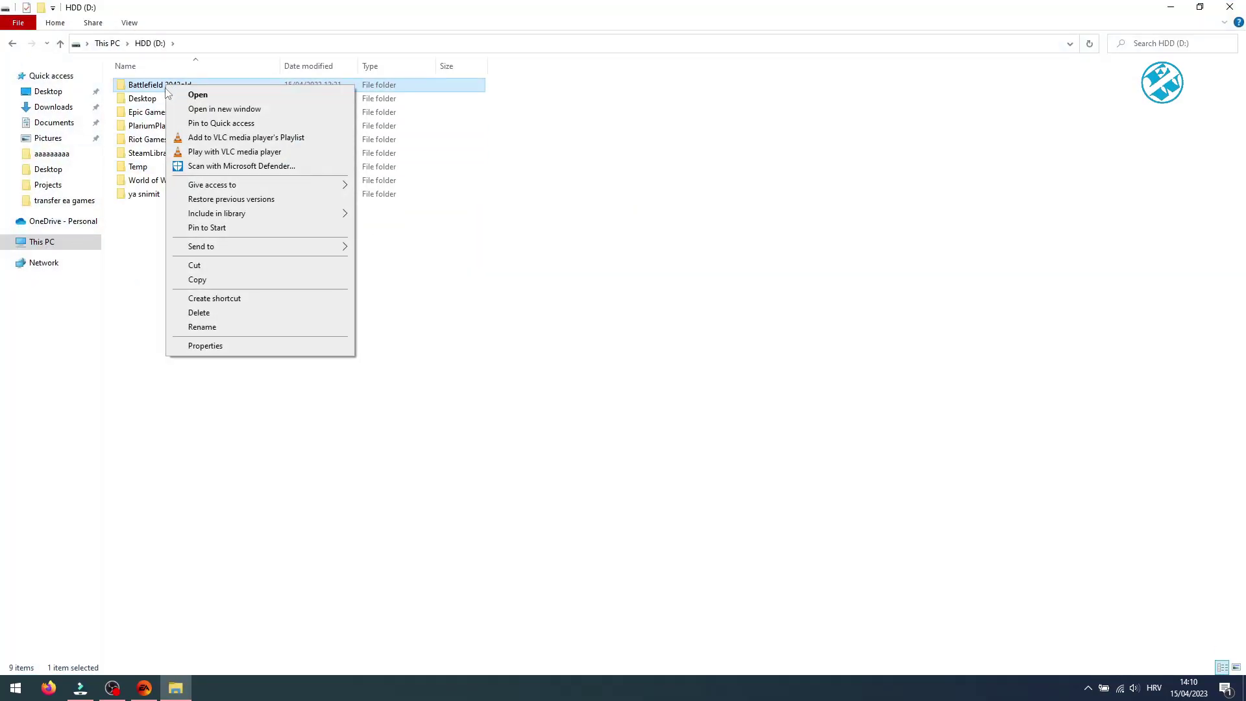
left_click(200, 313)
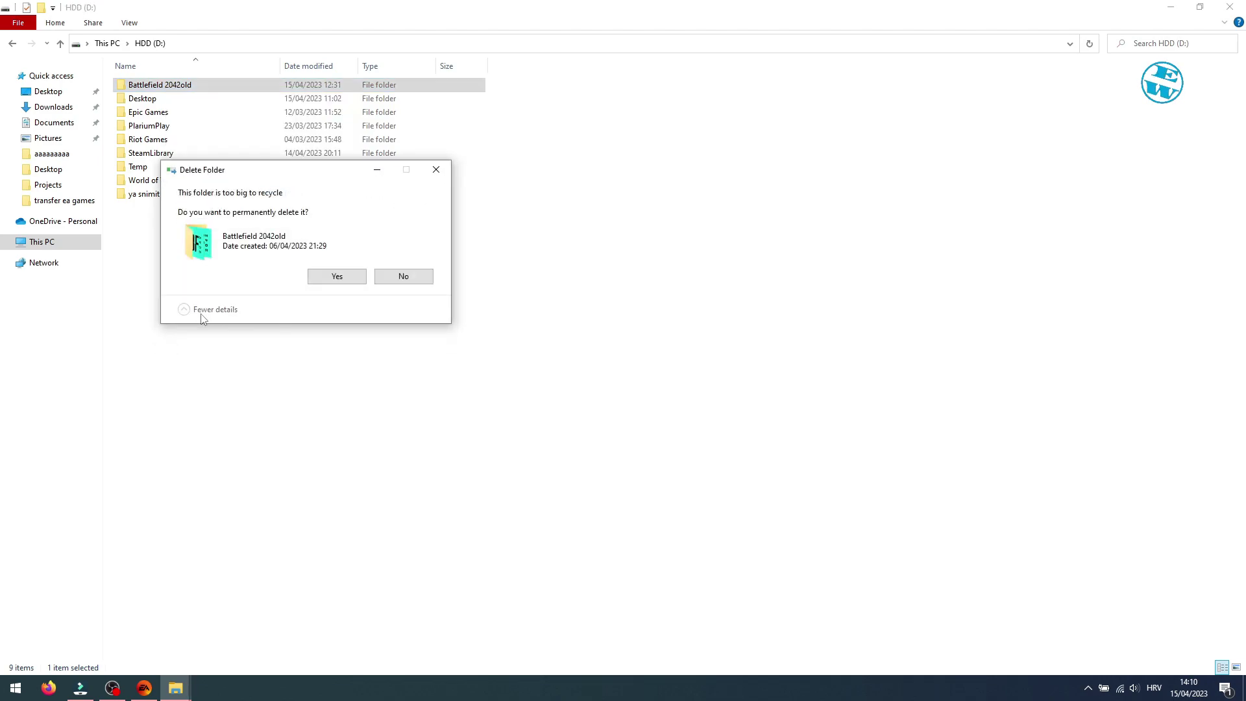
left_click(341, 277)
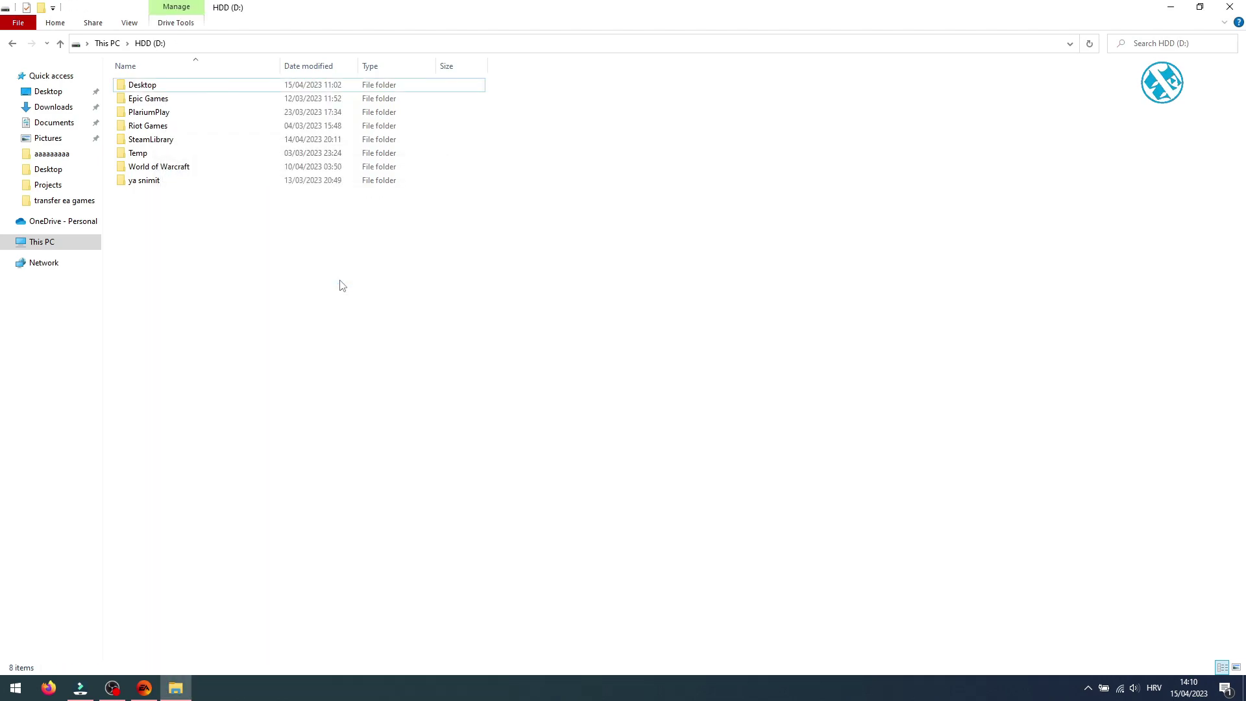
Step: Launch Battlefield 2042 from the EA app into its main menu and enter the message 'Thanks,it worked?'
left_click(1231, 6)
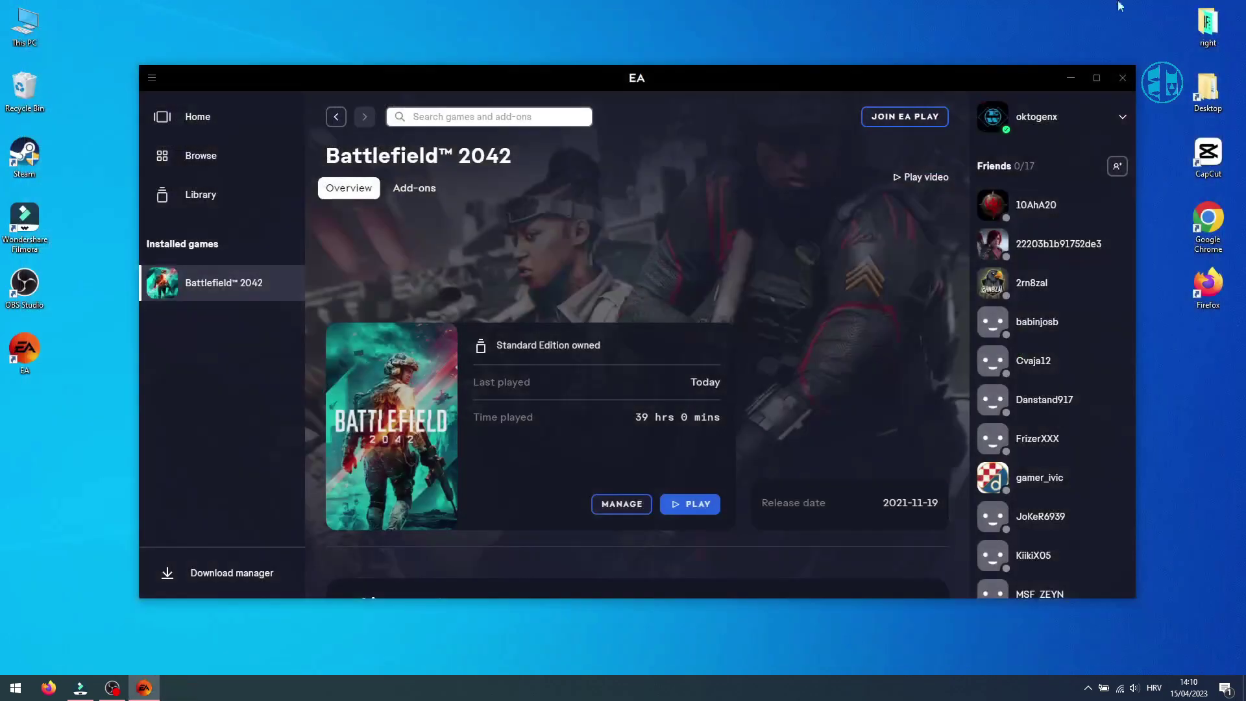
left_click(688, 510)
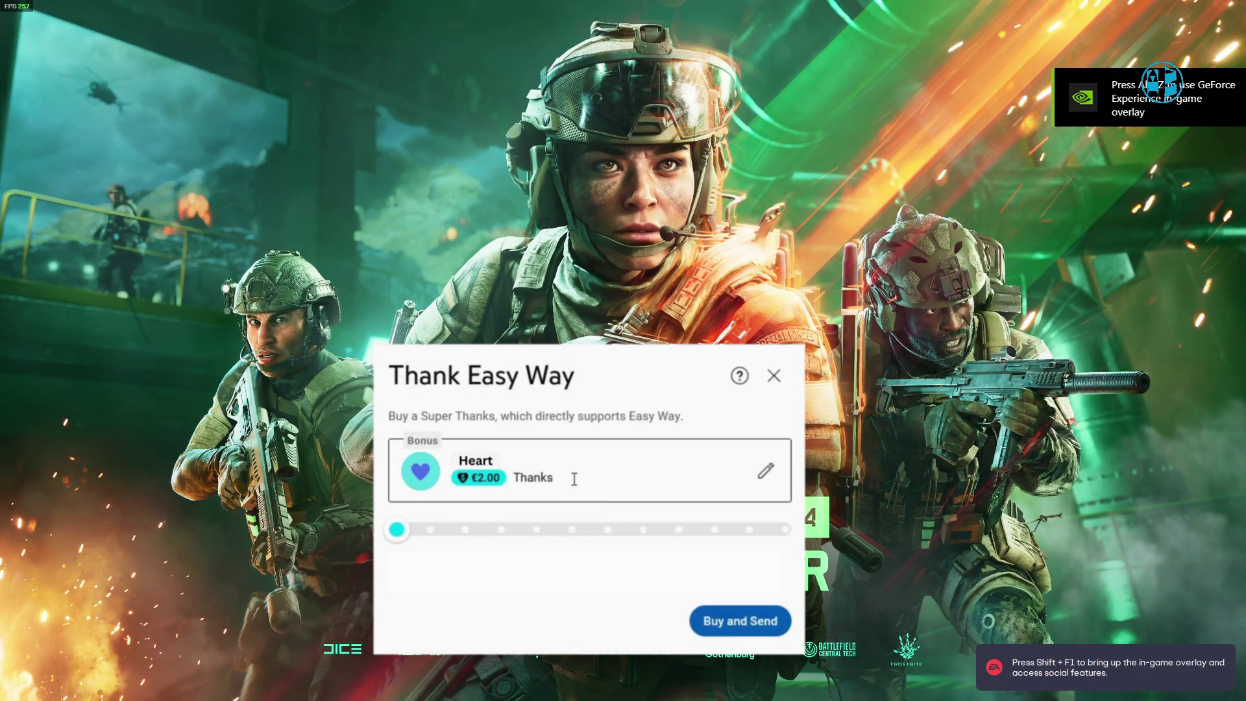
type("Thanks,it wo")
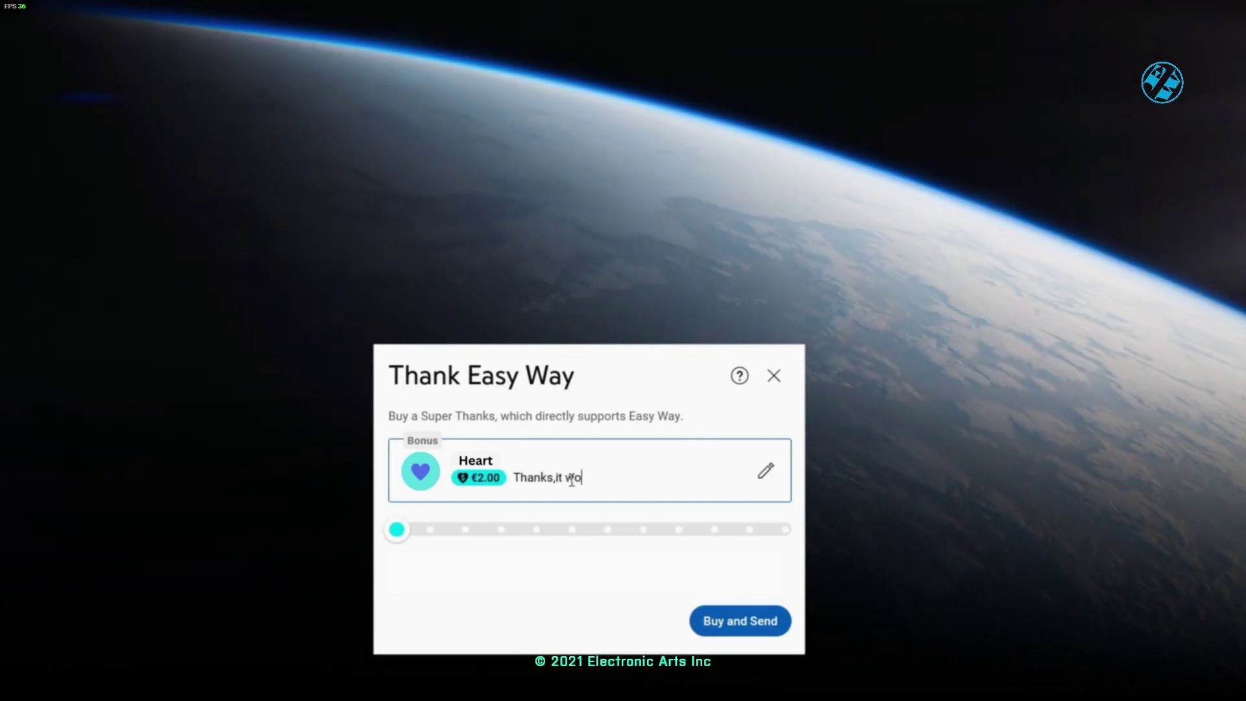
type("rked?")
left_click(430, 529)
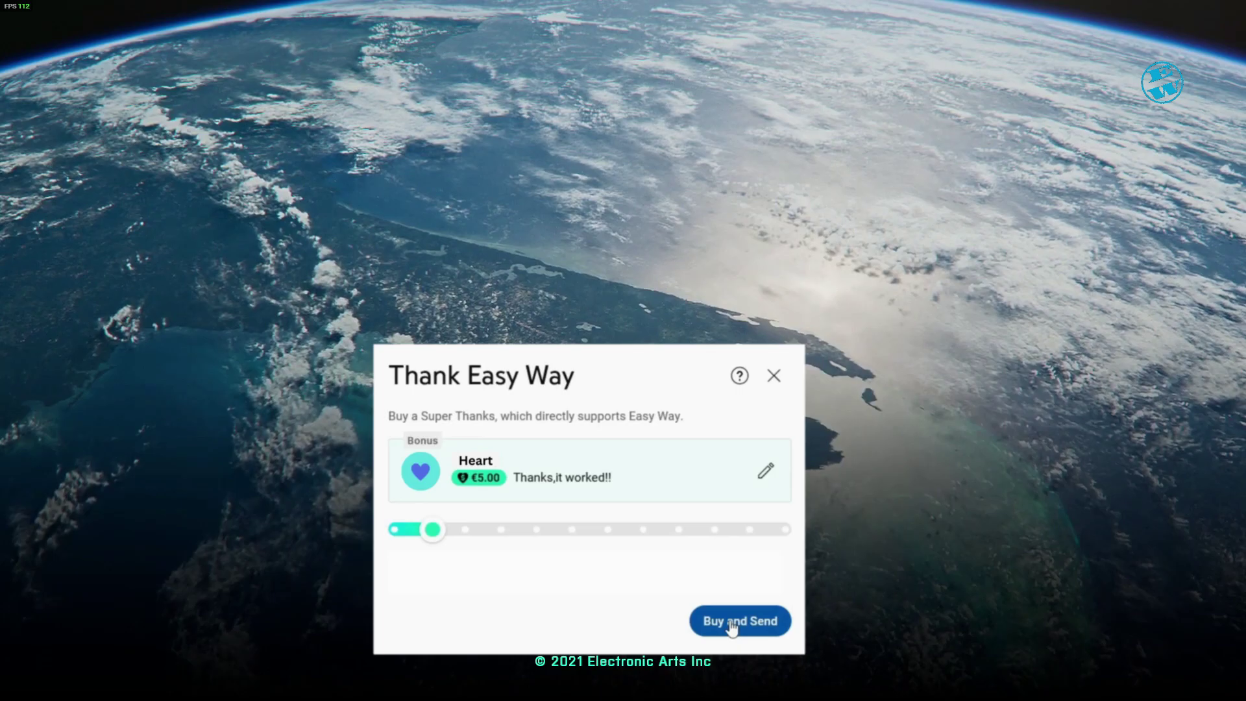
left_click(731, 621)
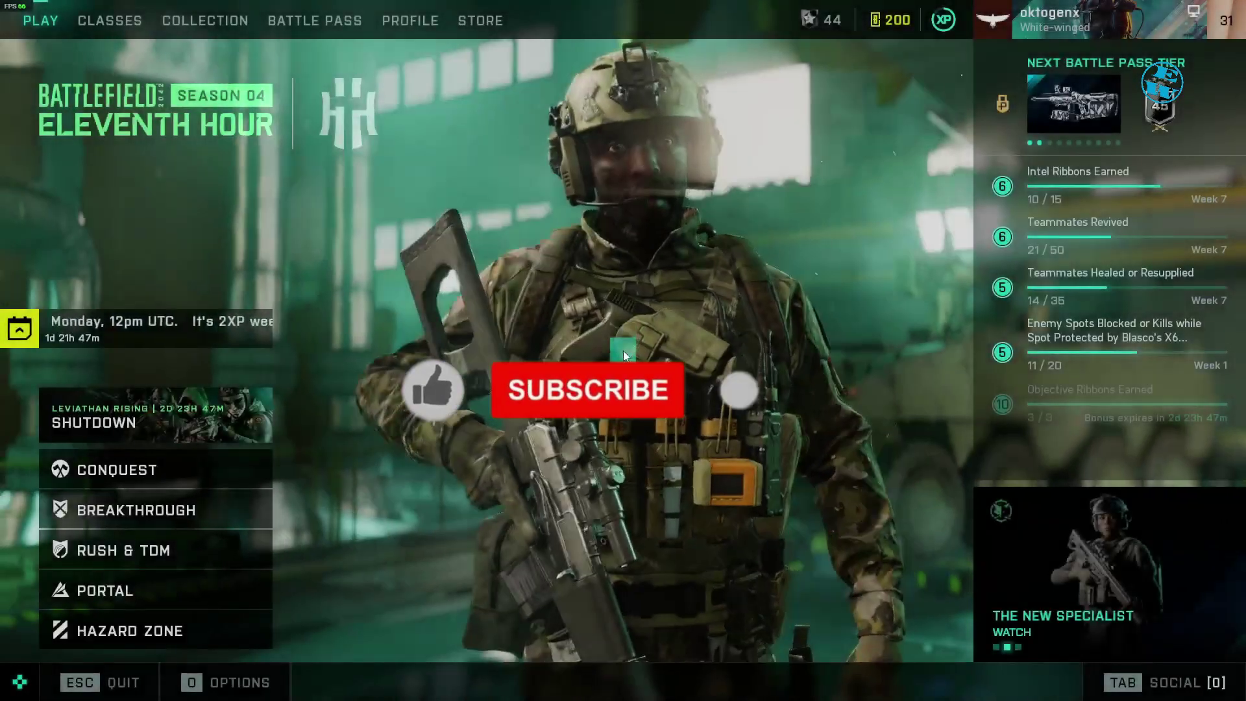